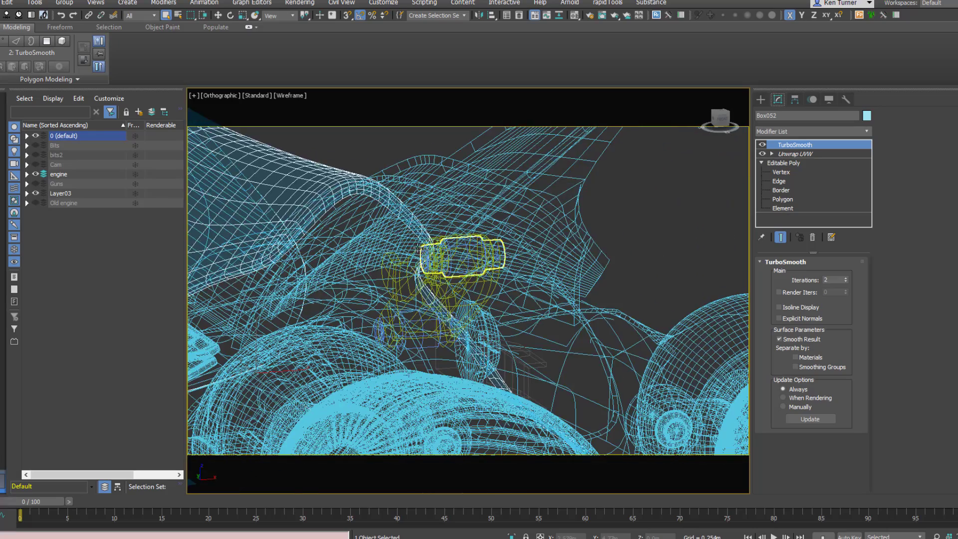
pyautogui.scroll(-5, 419, 254)
pyautogui.keyDown('alt'); pyautogui.moveTo(361, 334); pyautogui.dragTo(543, 295, button='middle'); pyautogui.keyUp('alt')
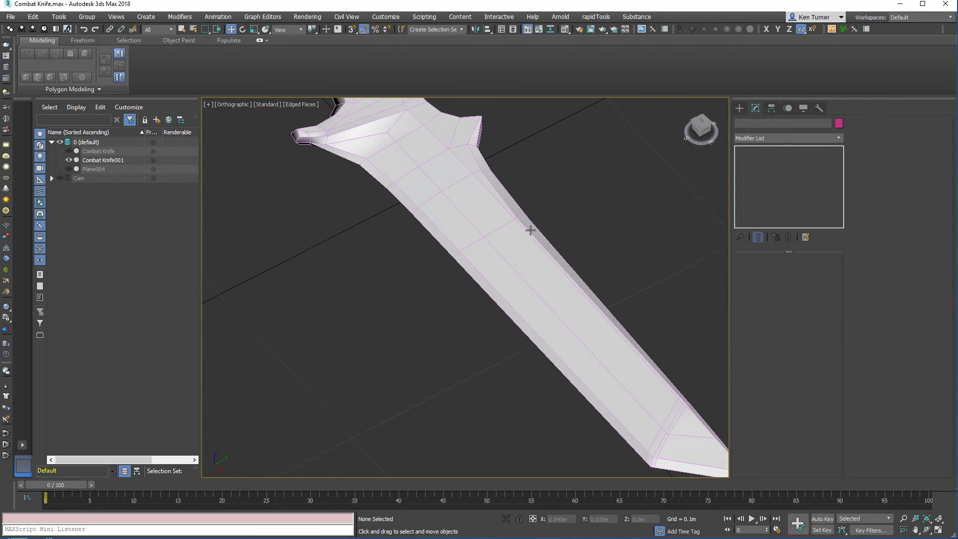
# Try moving three vertices on the knife's blade edge outward near the guard and adjusting their height
pyautogui.click(530, 230)
pyautogui.click(754, 168)
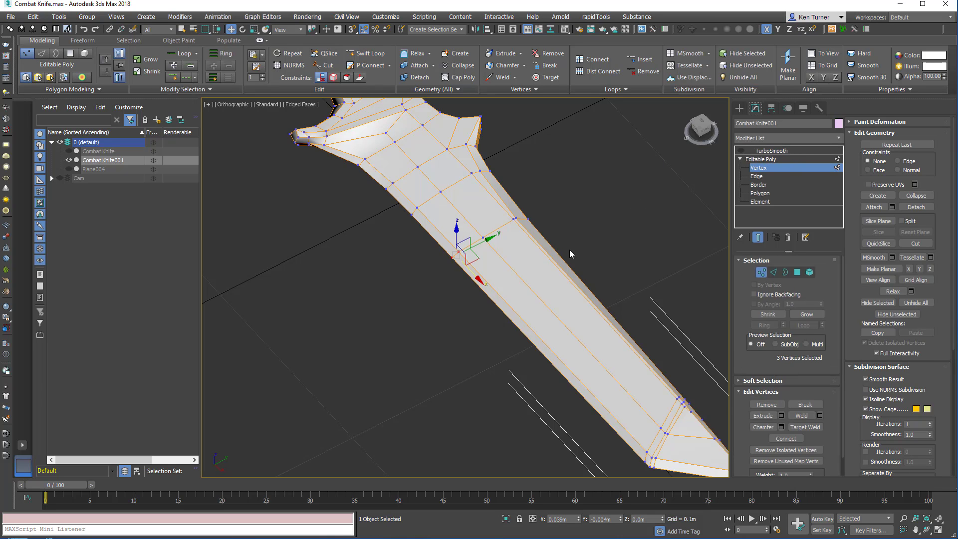
pyautogui.moveTo(570, 253); pyautogui.dragTo(551, 220, button='middle')
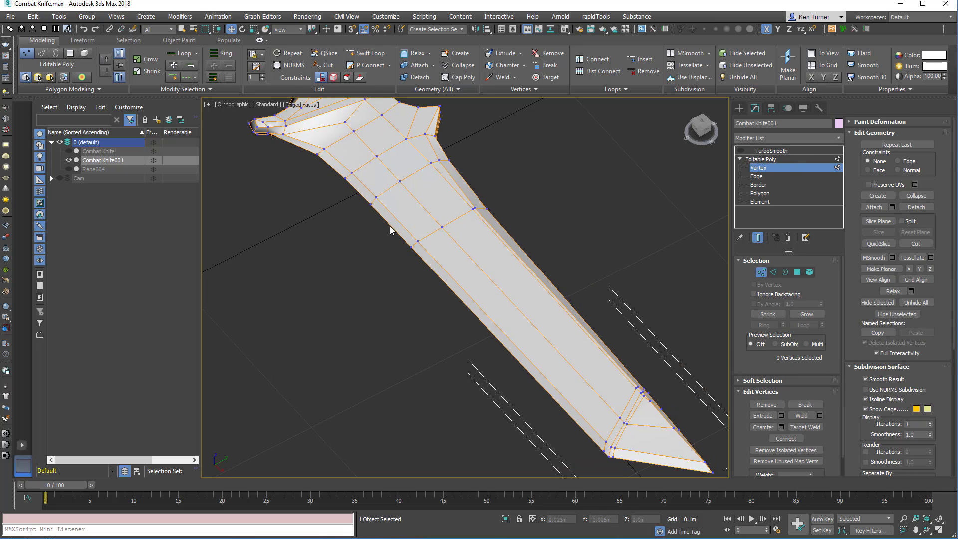
pyautogui.moveTo(390, 226); pyautogui.dragTo(366, 275)
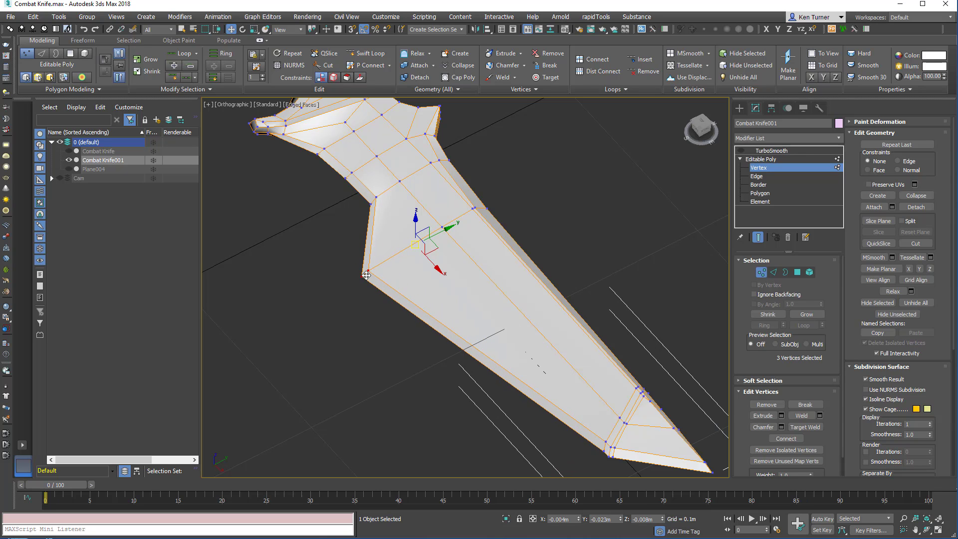
pyautogui.keyDown('alt'); pyautogui.moveTo(546, 205); pyautogui.dragTo(505, 192, button='middle'); pyautogui.keyUp('alt')
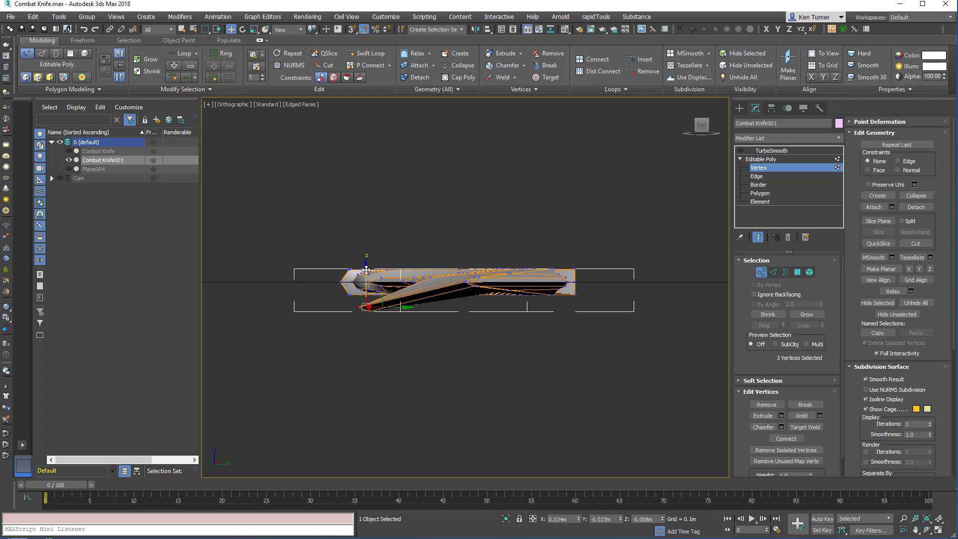
pyautogui.moveTo(368, 269); pyautogui.dragTo(370, 250)
pyautogui.keyDown('alt'); pyautogui.moveTo(388, 240); pyautogui.dragTo(334, 264, button='middle'); pyautogui.keyUp('alt')
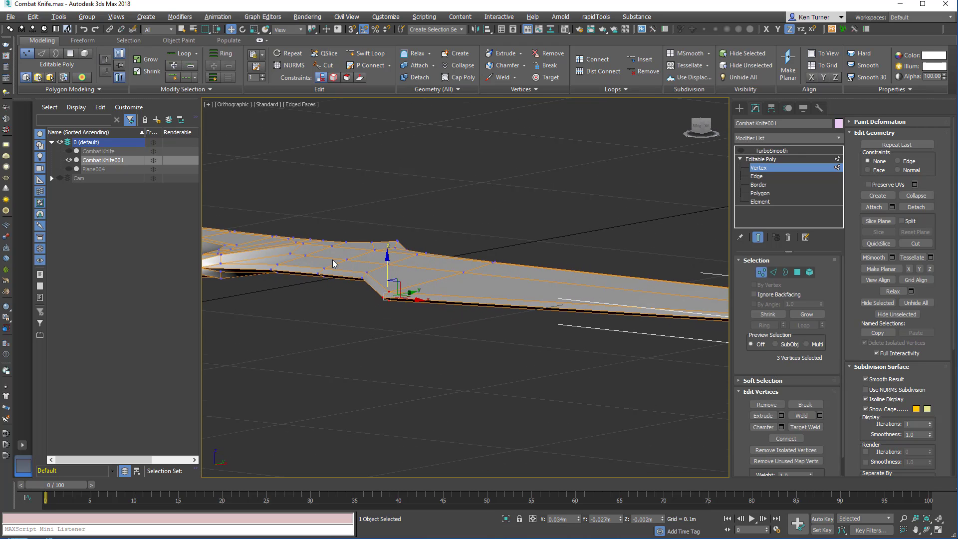
# Undo the trial moves of the blade-edge vertices
pyautogui.keyDown('ctrl'); pyautogui.moveTo(314, 262); pyautogui.dragTo(332, 285); pyautogui.keyUp('ctrl')
pyautogui.keyDown('alt'); pyautogui.moveTo(337, 274); pyautogui.dragTo(510, 194, button='middle'); pyautogui.keyUp('alt')
pyautogui.hotkey('ctrl', 'z')
pyautogui.hotkey('ctrl', 'z')
pyautogui.hotkey('ctrl', 'z')
# Examine the knife's profile from the side and from above
pyautogui.click(701, 124)
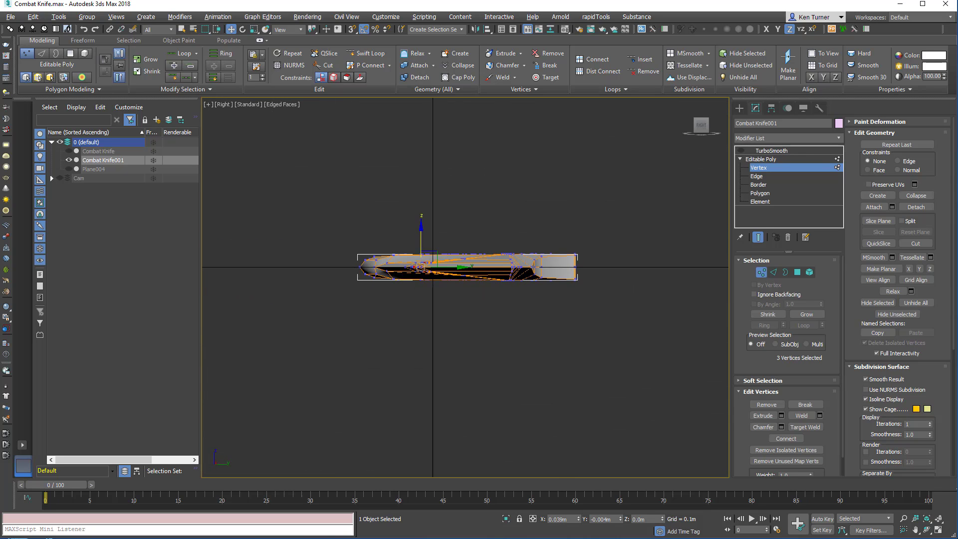
pyautogui.scroll(2, 421, 242)
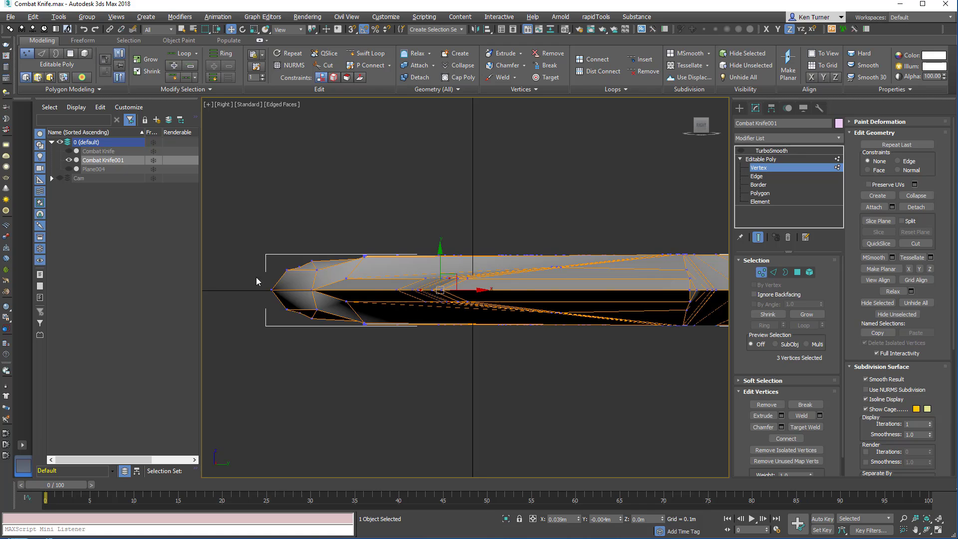
pyautogui.keyDown('alt'); pyautogui.moveTo(514, 257); pyautogui.dragTo(414, 224, button='middle'); pyautogui.keyUp('alt')
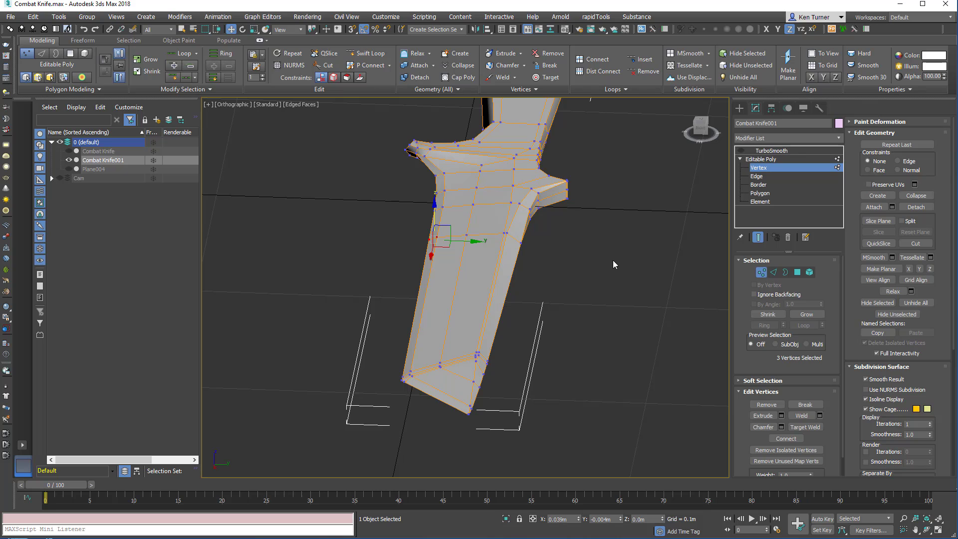
pyautogui.click(760, 272)
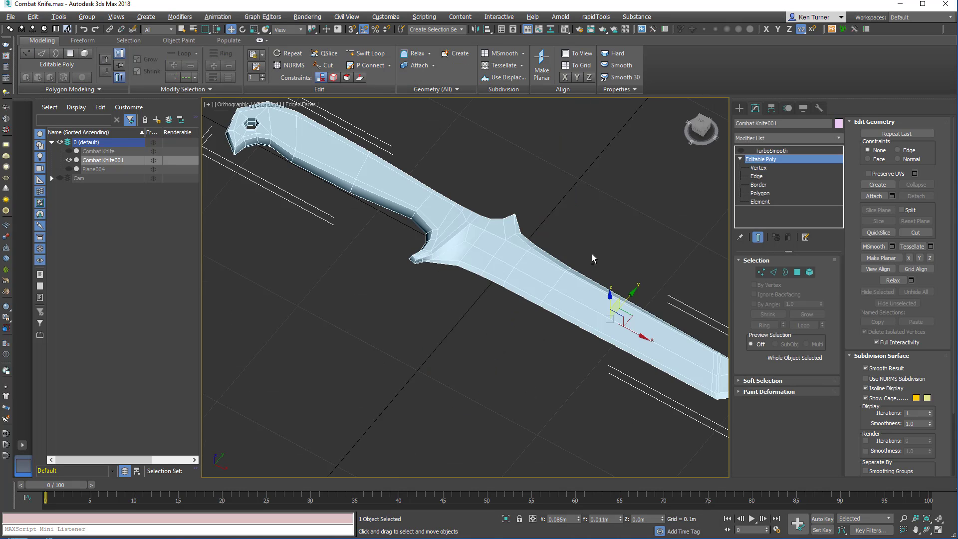
pyautogui.keyDown('alt'); pyautogui.moveTo(592, 253); pyautogui.dragTo(590, 239, button='middle'); pyautogui.keyUp('alt')
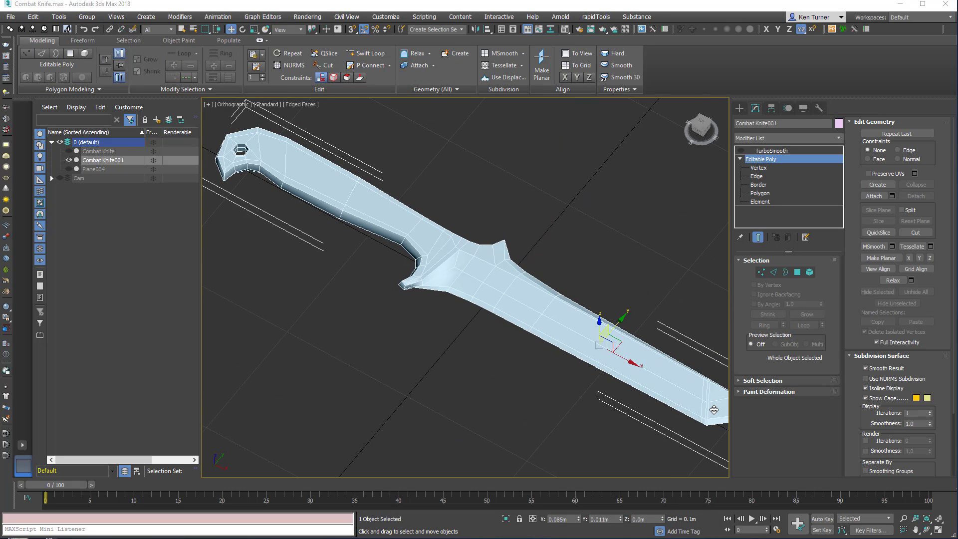
pyautogui.press('t')
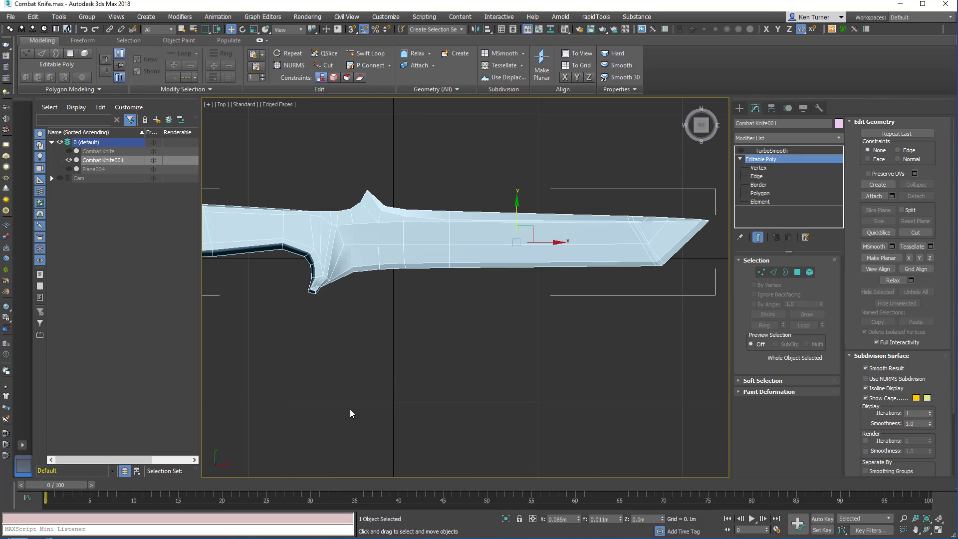
pyautogui.moveTo(643, 241); pyautogui.dragTo(697, 251, button='middle')
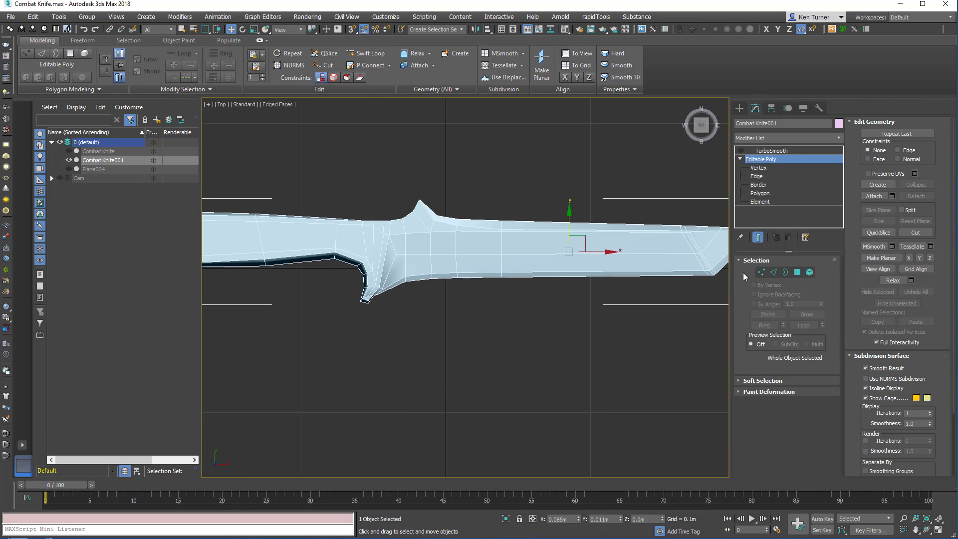
pyautogui.scroll(-3, 676, 230)
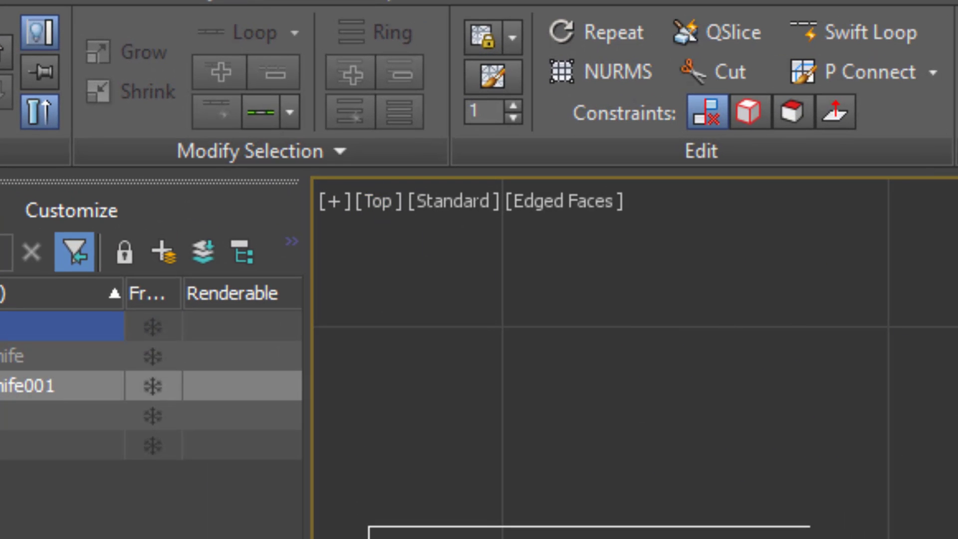
pyautogui.moveTo(787, 314)
pyautogui.mouseDown(button='middle')
pyautogui.moveTo(758, 305)
pyautogui.moveTo(793, 302)
pyautogui.mouseUp(button='middle')
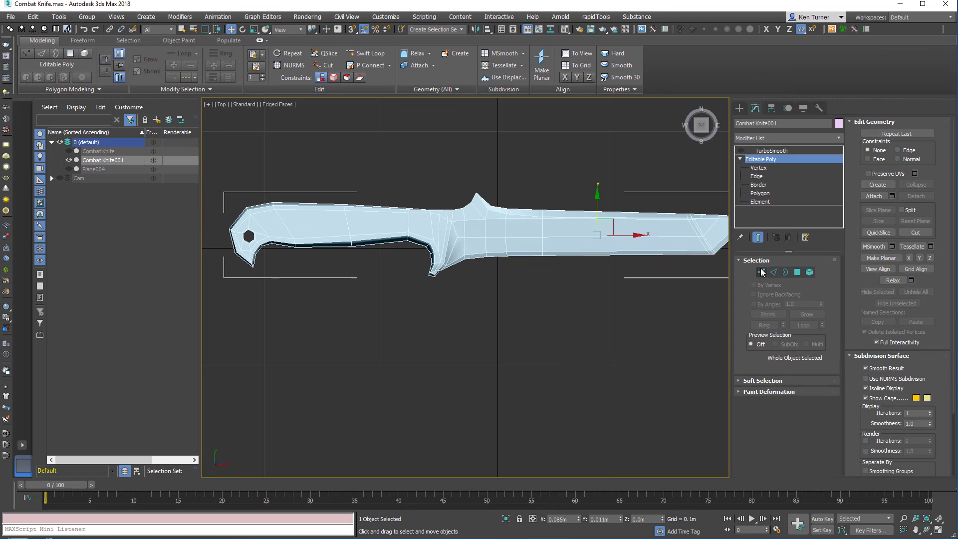
# Add an Edit Poly modifier to the knife between its Editable Poly base and TurboSmooth
pyautogui.click(762, 272)
pyautogui.scroll(3, 549, 247)
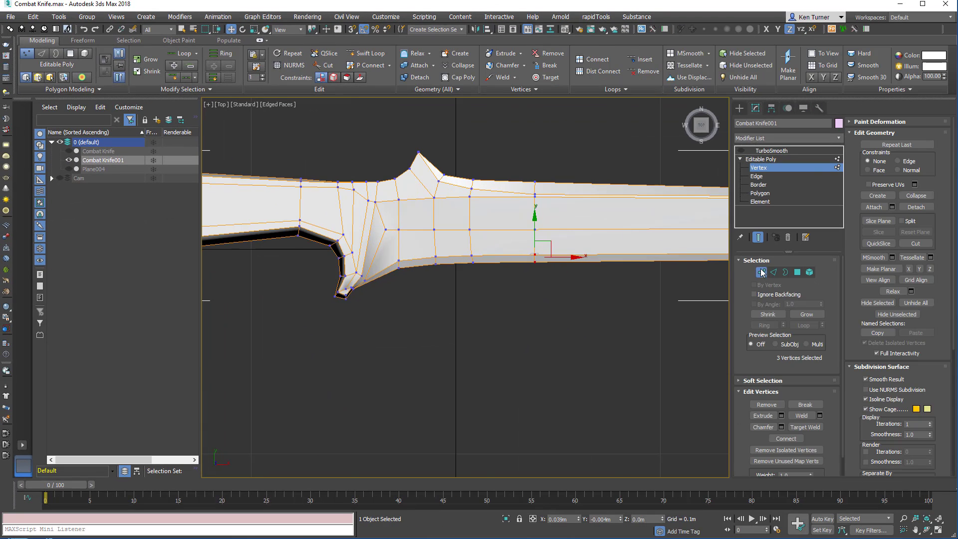
pyautogui.click(813, 159)
pyautogui.click(837, 138)
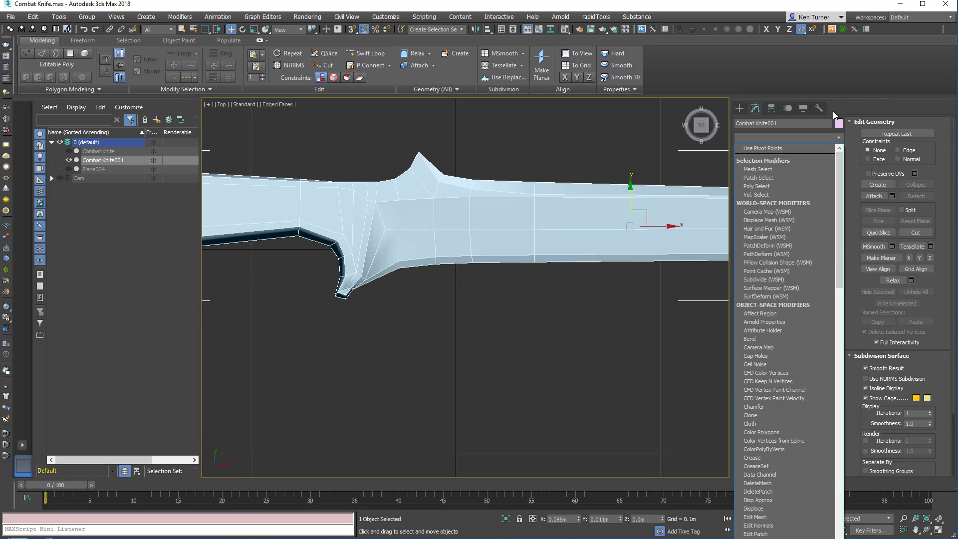
pyautogui.press('e')
pyautogui.press('e')
pyautogui.press('e')
pyautogui.press('e')
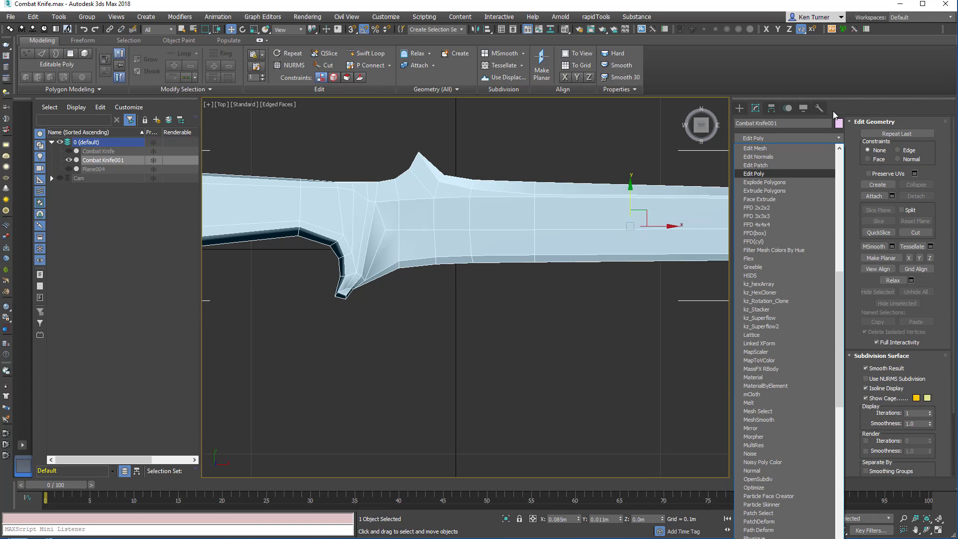
pyautogui.press('Return')
# Reshape the blade's cutting edge within the Edit Poly modifier by moving groups of edge vertices near the guard
pyautogui.click(761, 339)
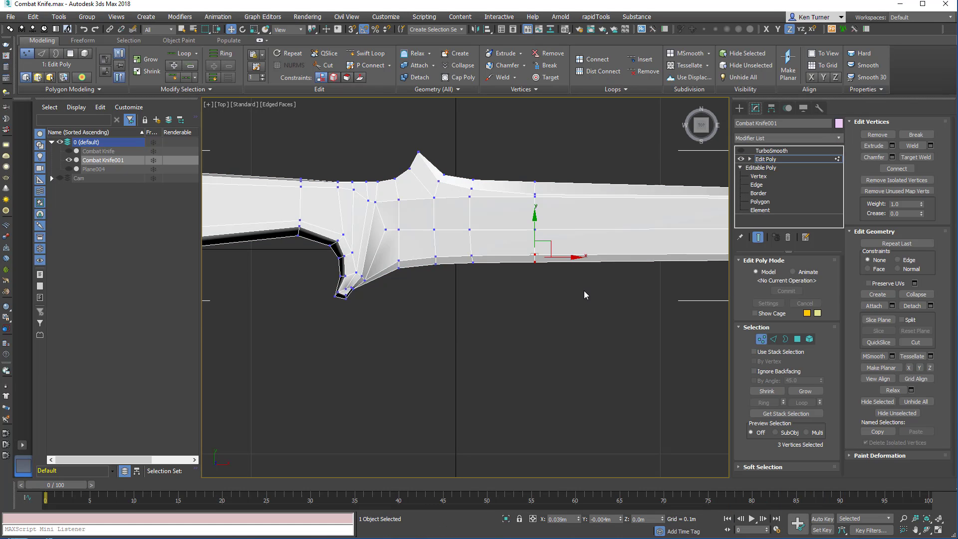
pyautogui.scroll(-2, 452, 244)
pyautogui.moveTo(574, 289); pyautogui.dragTo(442, 271)
pyautogui.moveTo(427, 258); pyautogui.dragTo(497, 256, button='middle')
pyautogui.moveTo(429, 245); pyautogui.dragTo(457, 243)
pyautogui.keyDown('alt'); pyautogui.moveTo(477, 246); pyautogui.dragTo(400, 166, button='middle'); pyautogui.keyUp('alt')
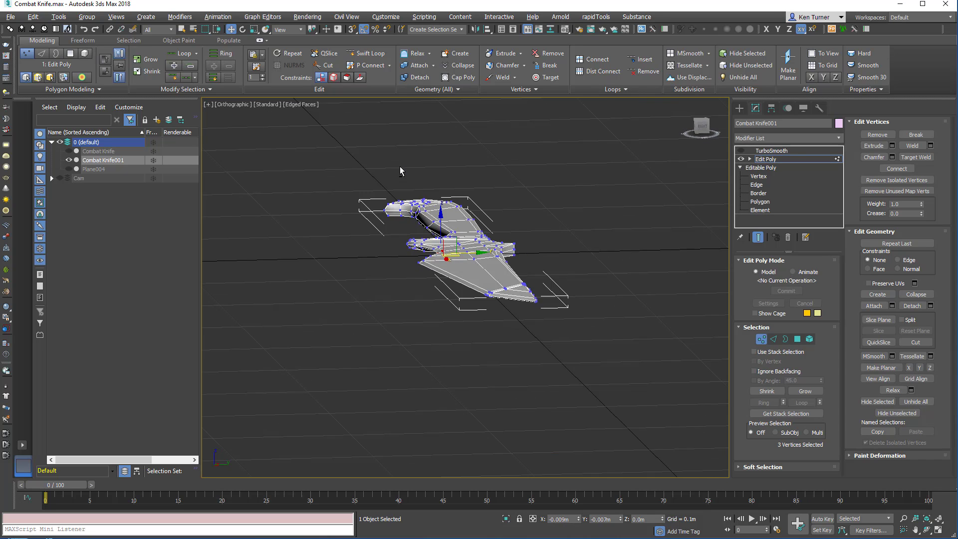
# Switch off the knife's Edit Poly modifier to show the original blade shape
pyautogui.click(701, 124)
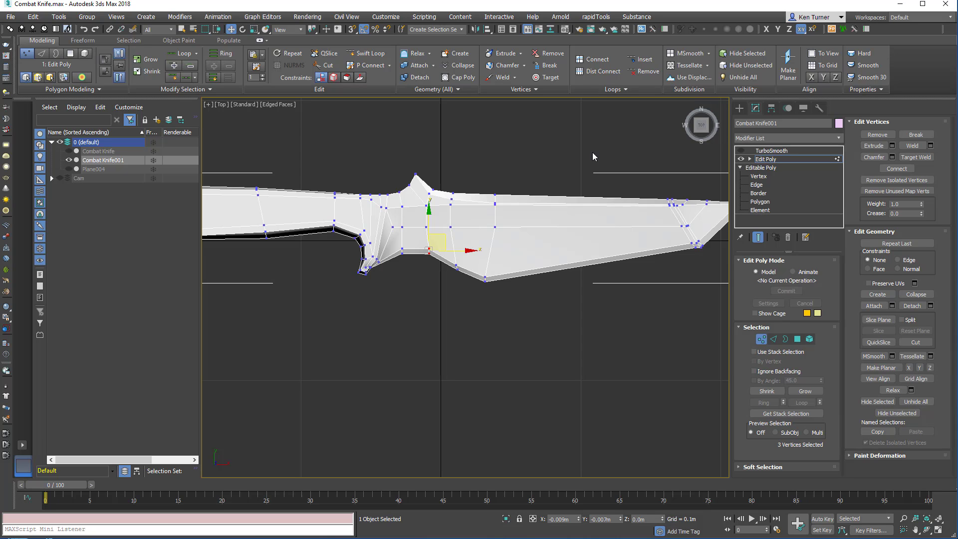
pyautogui.click(741, 158)
pyautogui.keyDown('alt'); pyautogui.moveTo(536, 173); pyautogui.dragTo(581, 162, button='middle'); pyautogui.keyUp('alt')
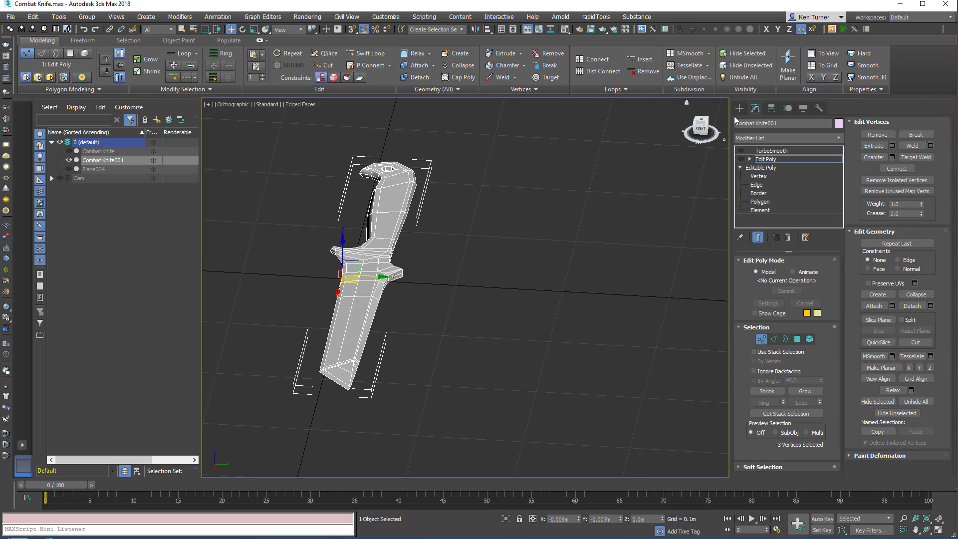
# Create a box beside the knife, about 0.117 m long, 0.118 m wide and 0.141 m high
pyautogui.click(739, 109)
pyautogui.click(767, 168)
pyautogui.scroll(4, 501, 247)
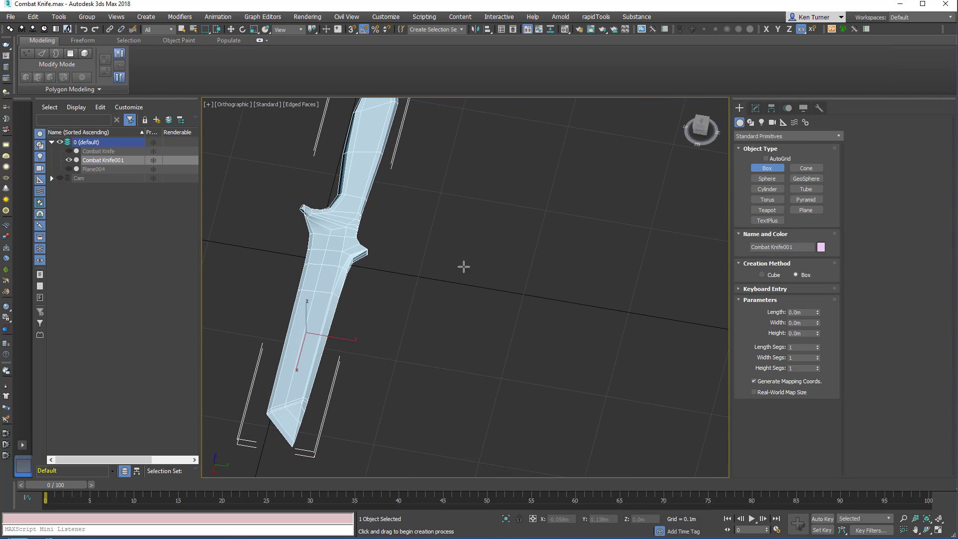
pyautogui.moveTo(459, 269)
pyautogui.mouseDown()
pyautogui.moveTo(513, 317)
pyautogui.moveTo(563, 384)
pyautogui.moveTo(552, 384)
pyautogui.mouseUp()
pyautogui.click(563, 385)
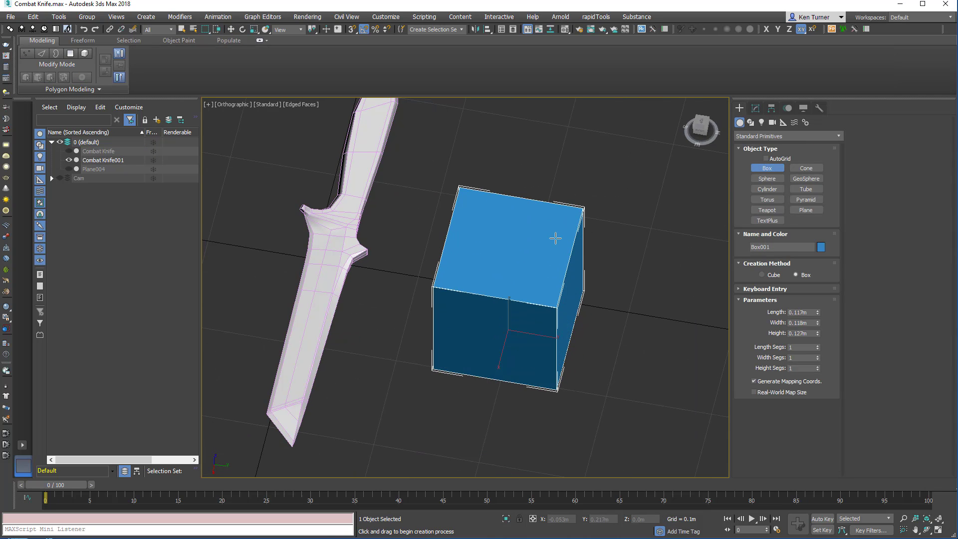
pyautogui.click(557, 237)
pyautogui.moveTo(588, 216)
pyautogui.keyDown('alt'); pyautogui.mouseDown(button='middle')
pyautogui.moveTo(587, 203)
pyautogui.moveTo(584, 212)
pyautogui.mouseUp(button='middle'); pyautogui.keyUp('alt')
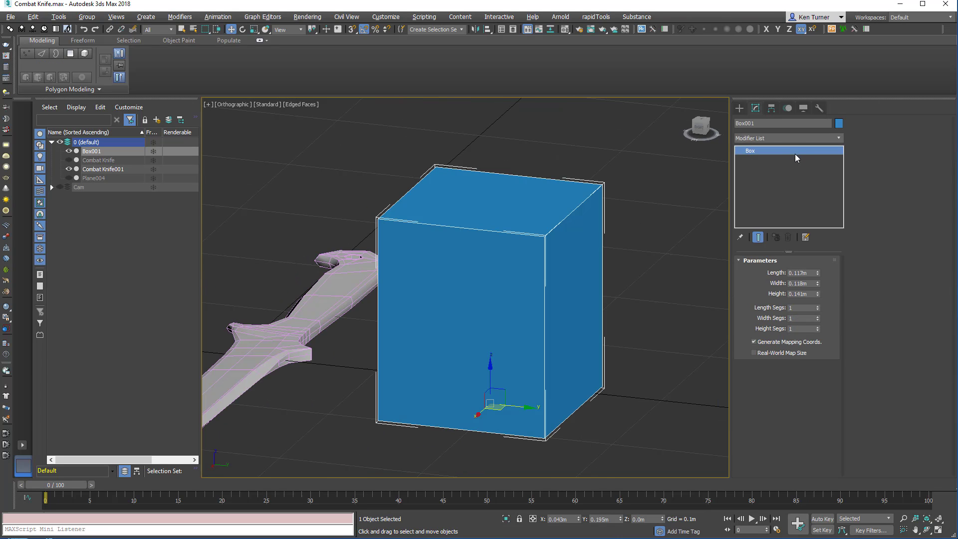
# Convert the box to an Editable Poly and delete its top polygon
pyautogui.rightClick(795, 154)
pyautogui.click(777, 214)
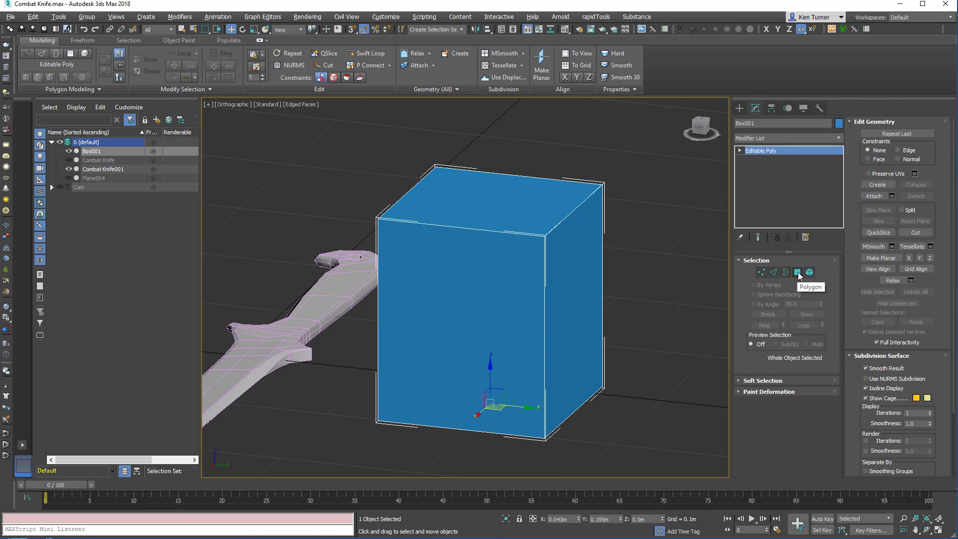
pyautogui.click(798, 272)
pyautogui.click(568, 181)
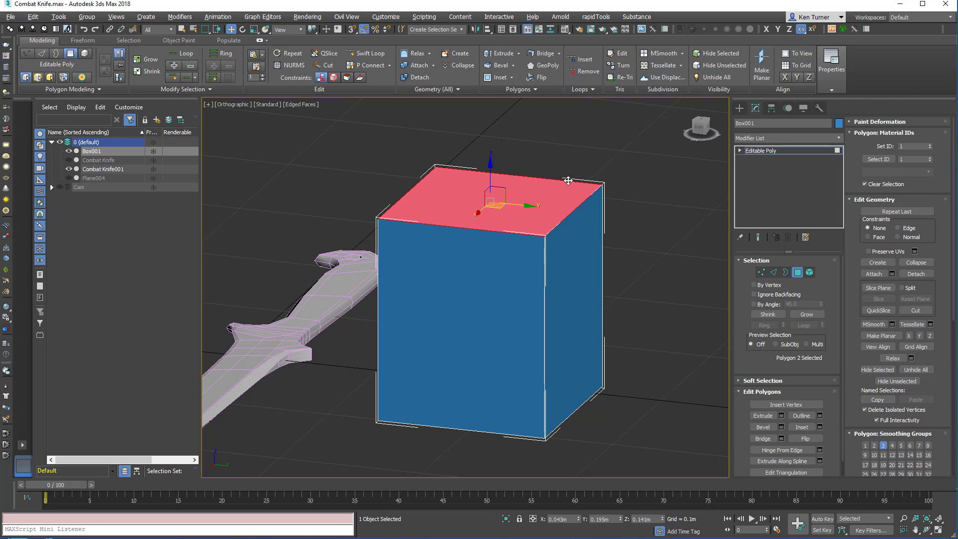
pyautogui.press('Delete')
# Isolate the open box and select one edge of its top opening
pyautogui.scroll(3, 624, 212)
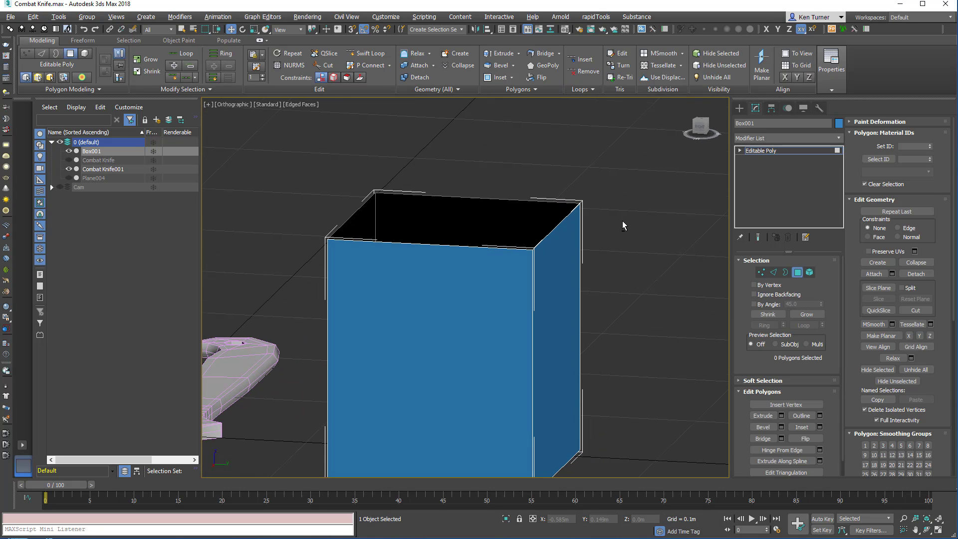
pyautogui.click(506, 519)
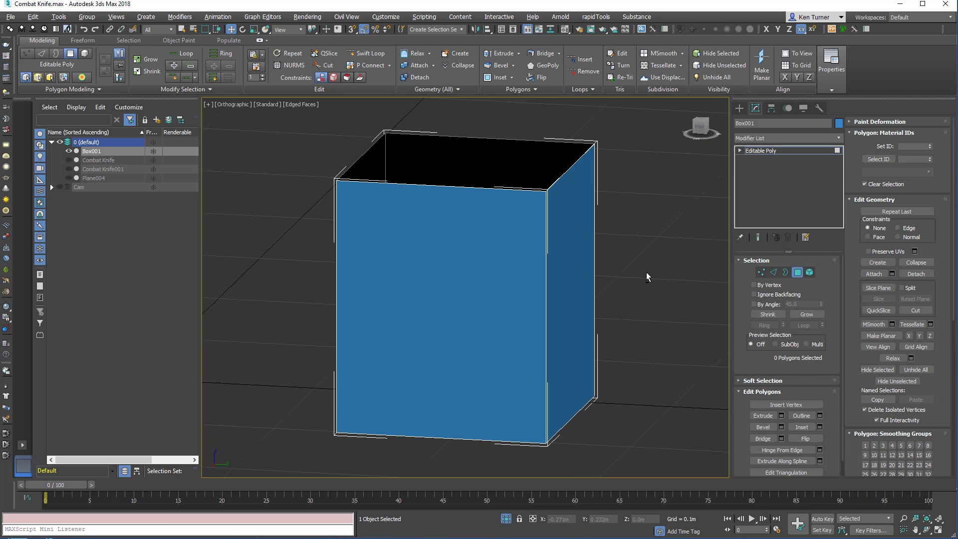
pyautogui.click(774, 272)
pyautogui.moveTo(529, 228); pyautogui.dragTo(509, 232, button='middle')
pyautogui.click(485, 241)
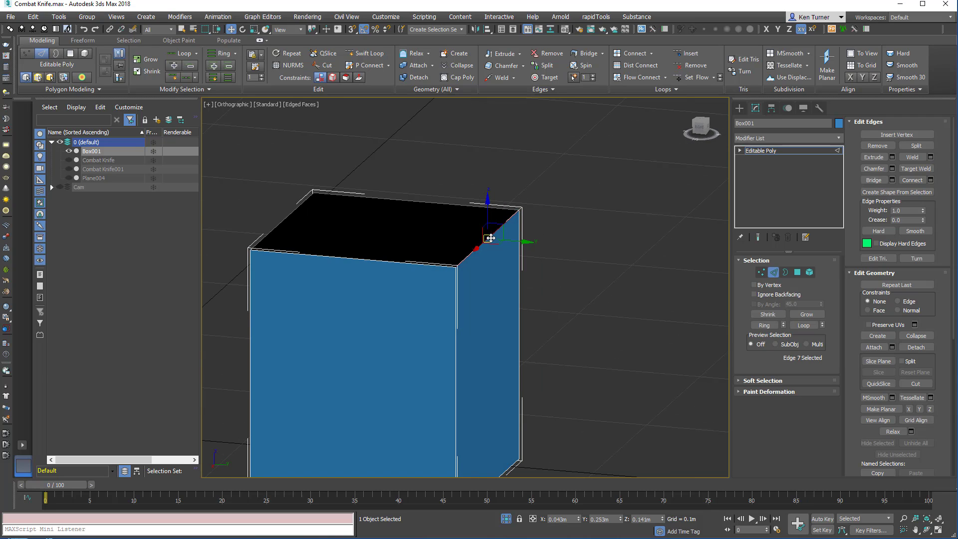
# Try extending the selected rim edge outward as a new polygon, and undo it
pyautogui.keyDown('shift'); pyautogui.moveTo(488, 239); pyautogui.dragTo(581, 223); pyautogui.keyUp('shift')
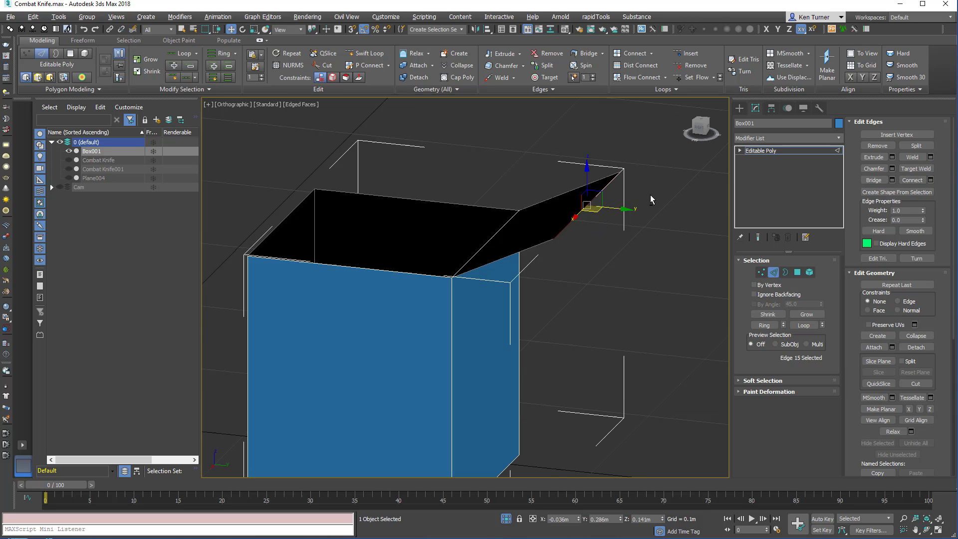
pyautogui.moveTo(650, 201)
pyautogui.keyDown('alt'); pyautogui.mouseDown(button='middle')
pyautogui.moveTo(584, 234)
pyautogui.moveTo(594, 248)
pyautogui.moveTo(633, 242)
pyautogui.moveTo(657, 223)
pyautogui.moveTo(641, 201)
pyautogui.moveTo(649, 197)
pyautogui.mouseUp(button='middle'); pyautogui.keyUp('alt')
pyautogui.hotkey('ctrl', 'z')
pyautogui.hotkey('ctrl', 'z')
pyautogui.hotkey('ctrl', 'z')
pyautogui.hotkey('ctrl', 'z')
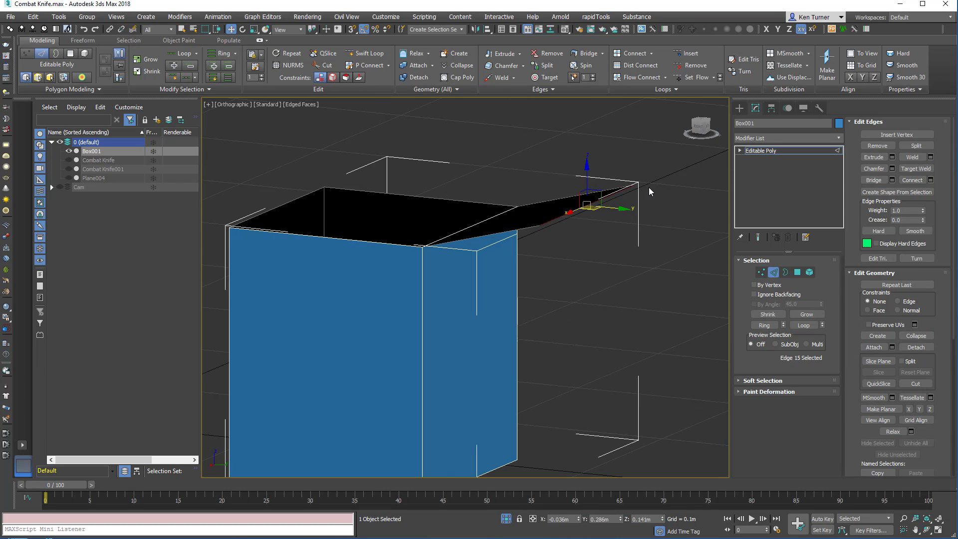
# Extend the selected rim edge outward from the box to form a new polygon flap
pyautogui.moveTo(543, 215)
pyautogui.mouseDown(button='middle')
pyautogui.moveTo(563, 231)
pyautogui.moveTo(548, 237)
pyautogui.moveTo(537, 224)
pyautogui.mouseUp(button='middle')
pyautogui.scroll(3, 548, 237)
pyautogui.moveTo(591, 200); pyautogui.dragTo(627, 181, button='middle')
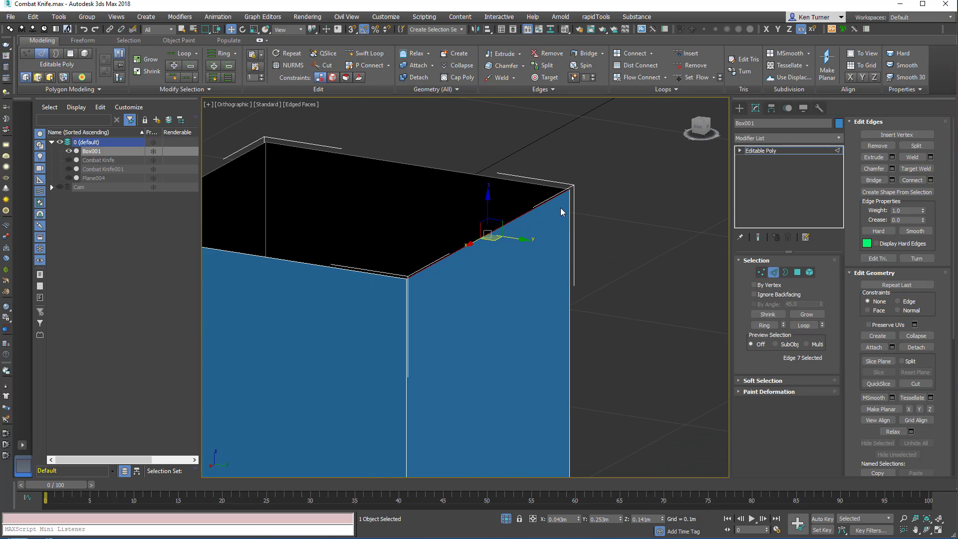
pyautogui.moveTo(558, 239); pyautogui.dragTo(597, 223, button='middle')
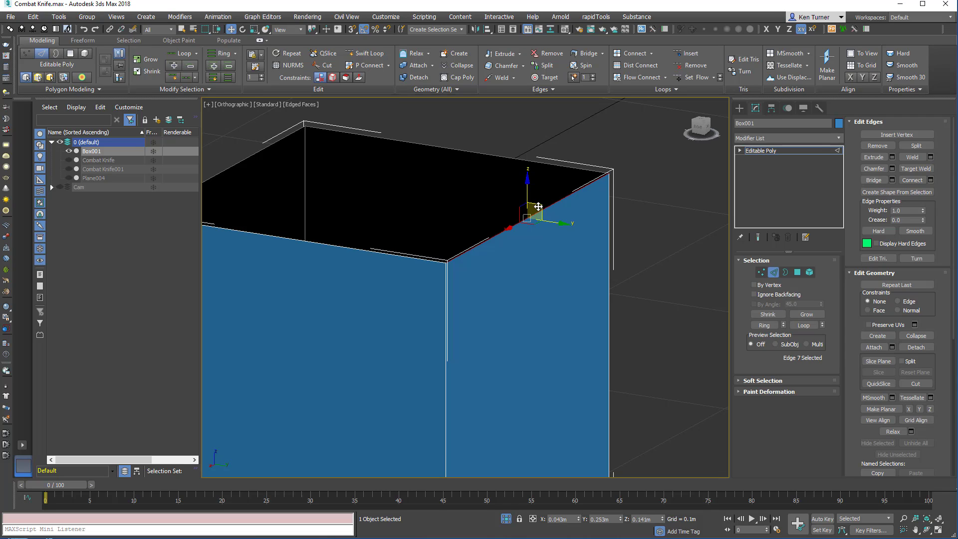
pyautogui.moveTo(538, 206)
pyautogui.keyDown('shift'); pyautogui.mouseDown()
pyautogui.moveTo(651, 208)
pyautogui.moveTo(641, 187)
pyautogui.moveTo(650, 195)
pyautogui.mouseUp(); pyautogui.keyUp('shift')
pyautogui.keyDown('alt'); pyautogui.moveTo(657, 189); pyautogui.dragTo(569, 201, button='middle'); pyautogui.keyUp('alt')
# Extend the rim edge on the box's left (negative X) side outward and upward to form a second polygon flap
pyautogui.moveTo(492, 223); pyautogui.dragTo(266, 291, button='middle')
pyautogui.moveTo(708, 239)
pyautogui.keyDown('alt'); pyautogui.mouseDown(button='middle')
pyautogui.moveTo(712, 275)
pyautogui.moveTo(505, 276)
pyautogui.moveTo(490, 235)
pyautogui.mouseUp(button='middle'); pyautogui.keyUp('alt')
pyautogui.moveTo(629, 225); pyautogui.dragTo(499, 203, button='middle')
pyautogui.keyDown('alt'); pyautogui.moveTo(564, 234); pyautogui.dragTo(519, 235, button='middle'); pyautogui.keyUp('alt')
pyautogui.scroll(4, 558, 251)
pyautogui.click(513, 247)
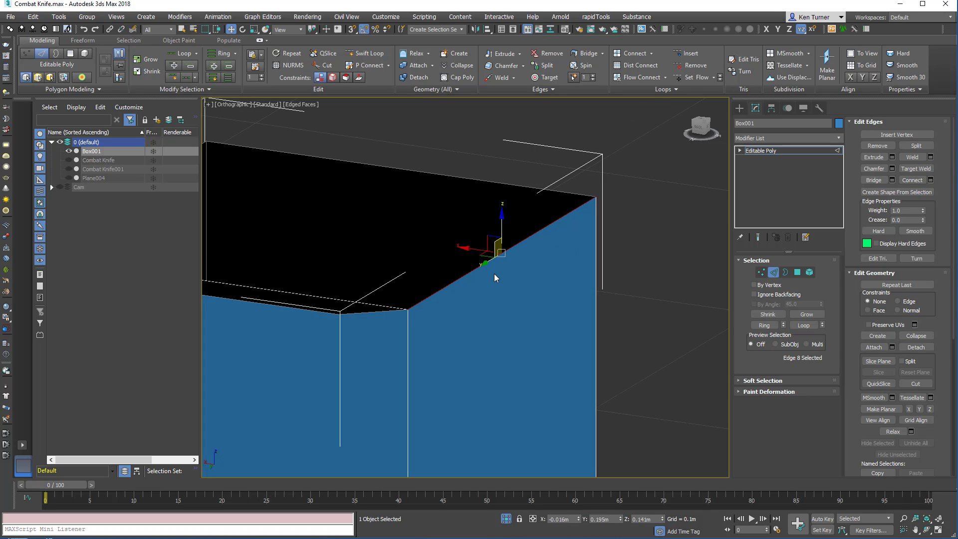
pyautogui.moveTo(565, 259); pyautogui.dragTo(581, 257, button='middle')
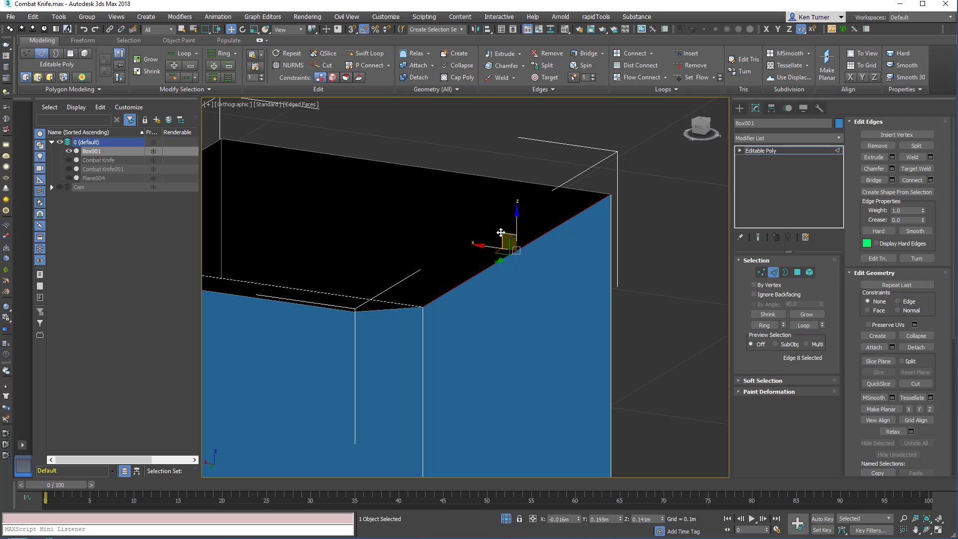
pyautogui.keyDown('shift'); pyautogui.moveTo(504, 233); pyautogui.dragTo(644, 188); pyautogui.keyUp('shift')
# Extend the rim edge on the box's front side into a third flap, undoing the level attempt and pulling it outward and upward
pyautogui.keyDown('alt'); pyautogui.moveTo(634, 191); pyautogui.dragTo(556, 257, button='middle'); pyautogui.keyUp('alt')
pyautogui.scroll(-4, 555, 257)
pyautogui.scroll(-2, 555, 257)
pyautogui.moveTo(682, 184); pyautogui.dragTo(501, 270, button='middle')
pyautogui.scroll(5, 507, 254)
pyautogui.click(496, 261)
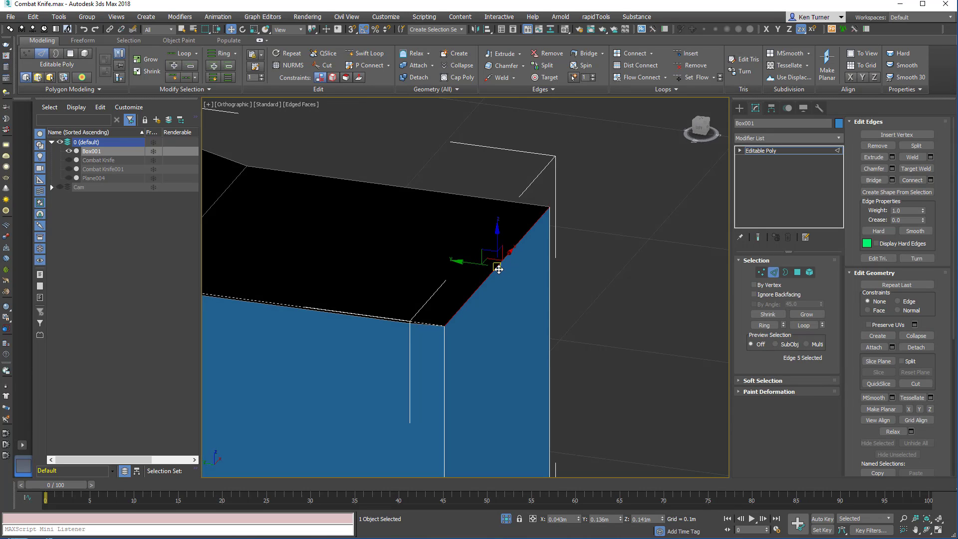
pyautogui.keyDown('shift'); pyautogui.moveTo(499, 269); pyautogui.dragTo(592, 273); pyautogui.keyUp('shift')
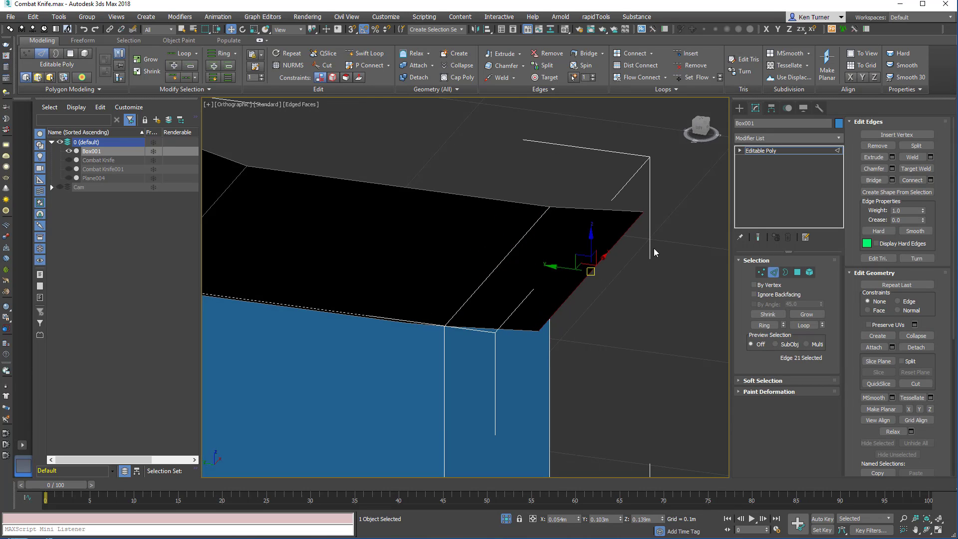
pyautogui.keyDown('alt'); pyautogui.moveTo(654, 252); pyautogui.dragTo(533, 247, button='middle'); pyautogui.keyUp('alt')
pyautogui.hotkey('ctrl', 'z')
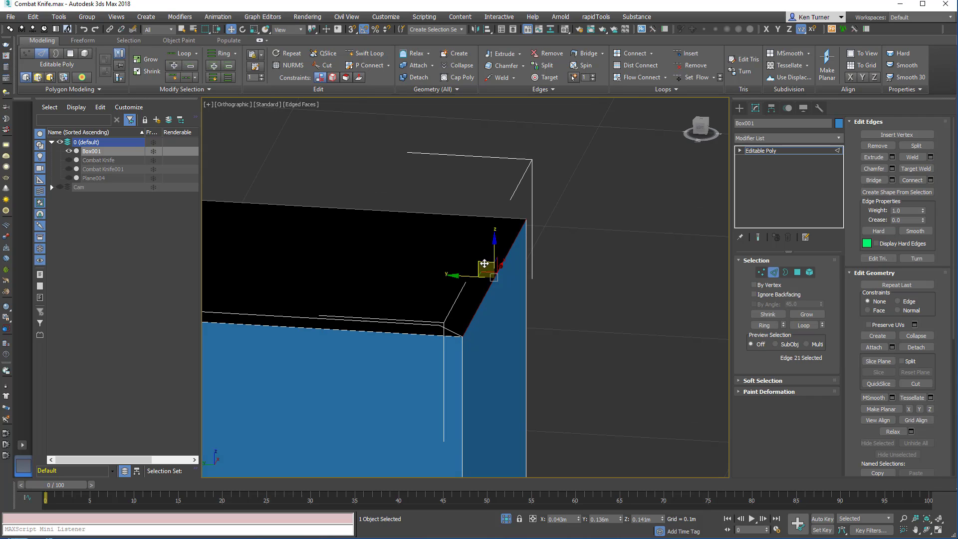
pyautogui.moveTo(485, 263); pyautogui.dragTo(624, 208)
# Extend the remaining rim edge on the box's right side to about X 0.152 m, Z 0.155 m as a fourth flap
pyautogui.keyDown('alt'); pyautogui.moveTo(424, 283); pyautogui.dragTo(569, 240, button='middle'); pyautogui.keyUp('alt')
pyautogui.click(567, 218)
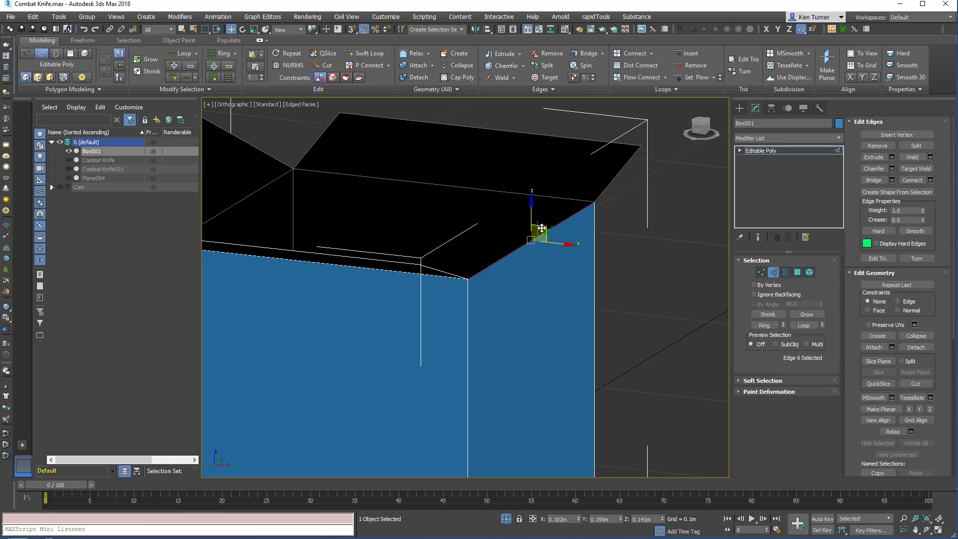
pyautogui.keyDown('shift'); pyautogui.moveTo(542, 228); pyautogui.dragTo(649, 196); pyautogui.keyUp('shift')
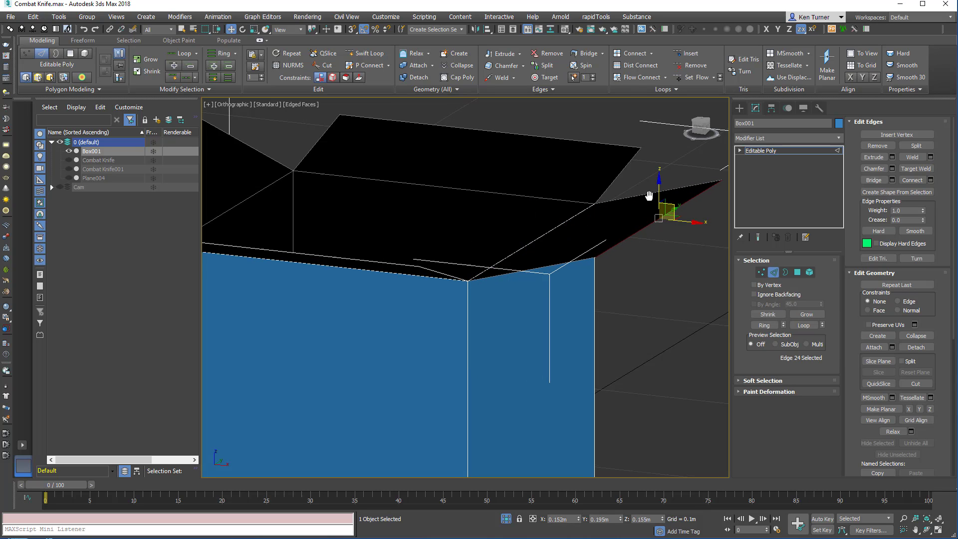
pyautogui.scroll(-8, 648, 180)
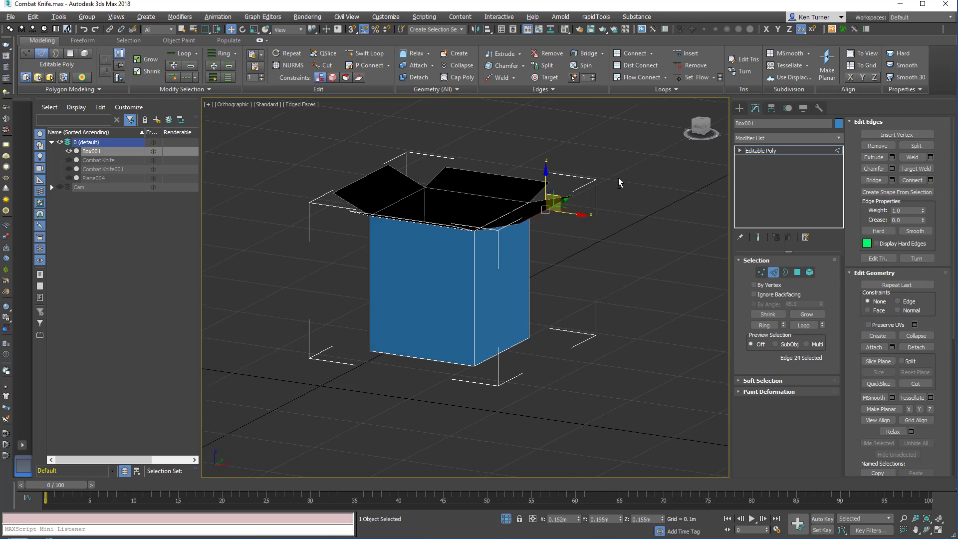
# Try to fold the right flap by selecting its polygon and rotating it about the Y axis
pyautogui.scroll(8, 639, 184)
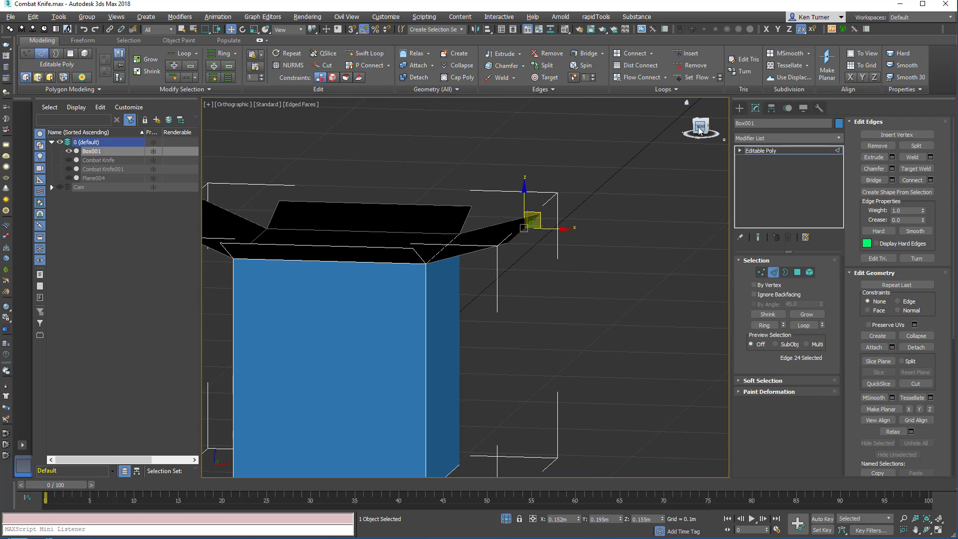
pyautogui.click(700, 126)
pyautogui.scroll(4, 646, 193)
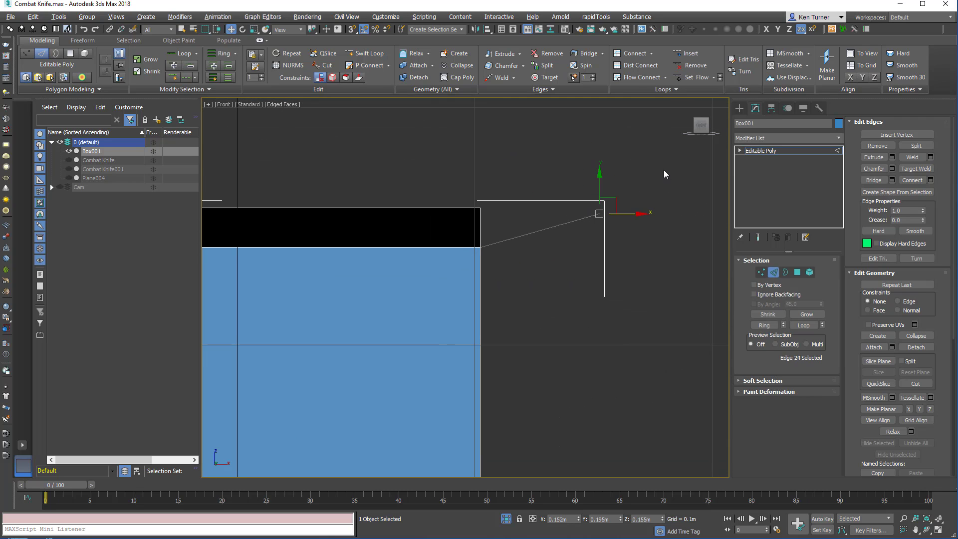
pyautogui.keyDown('alt'); pyautogui.moveTo(664, 174); pyautogui.dragTo(582, 236, button='middle'); pyautogui.keyUp('alt')
pyautogui.press('4')
pyautogui.click(565, 241)
pyautogui.press('r')
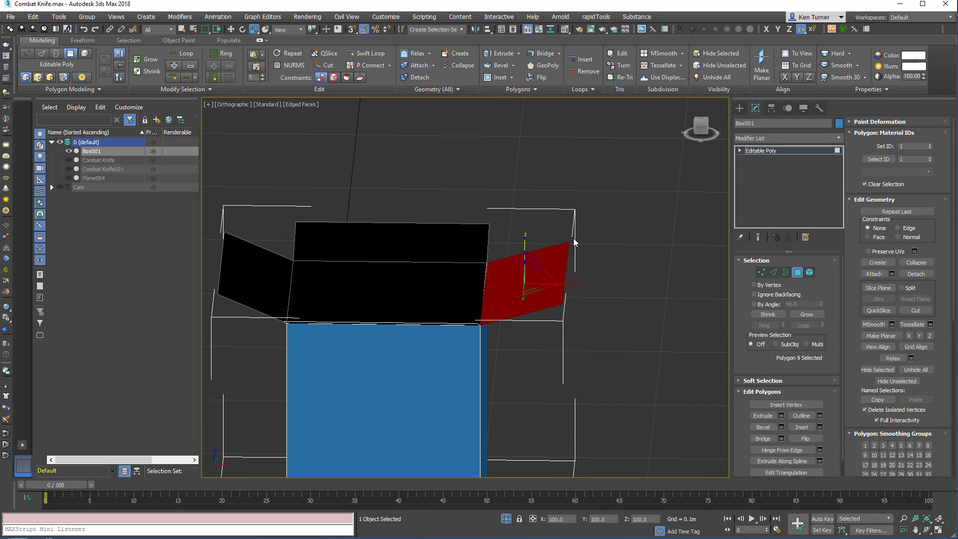
pyautogui.press('e')
pyautogui.keyDown('alt'); pyautogui.moveTo(557, 241); pyautogui.dragTo(551, 245, button='middle'); pyautogui.keyUp('alt')
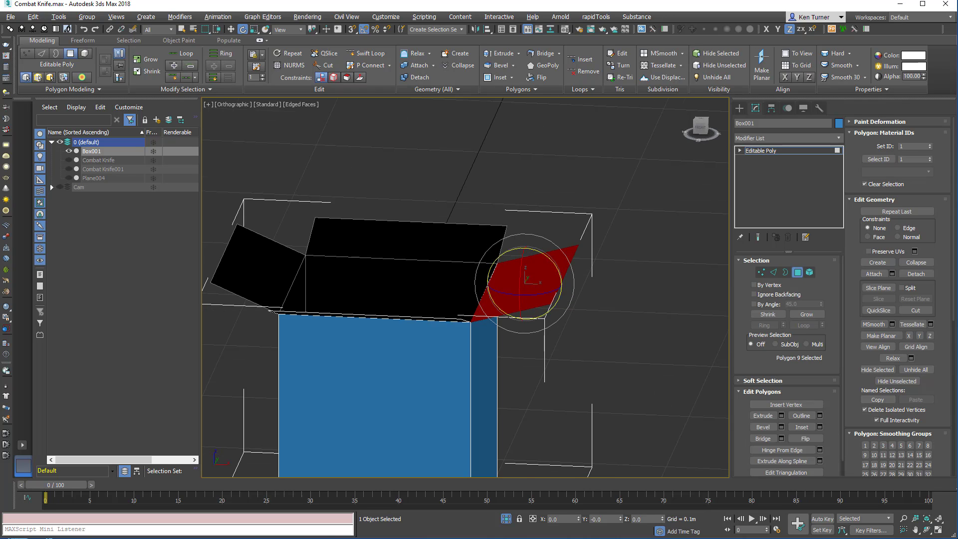
pyautogui.scroll(3, 551, 245)
pyautogui.moveTo(531, 283); pyautogui.dragTo(551, 303)
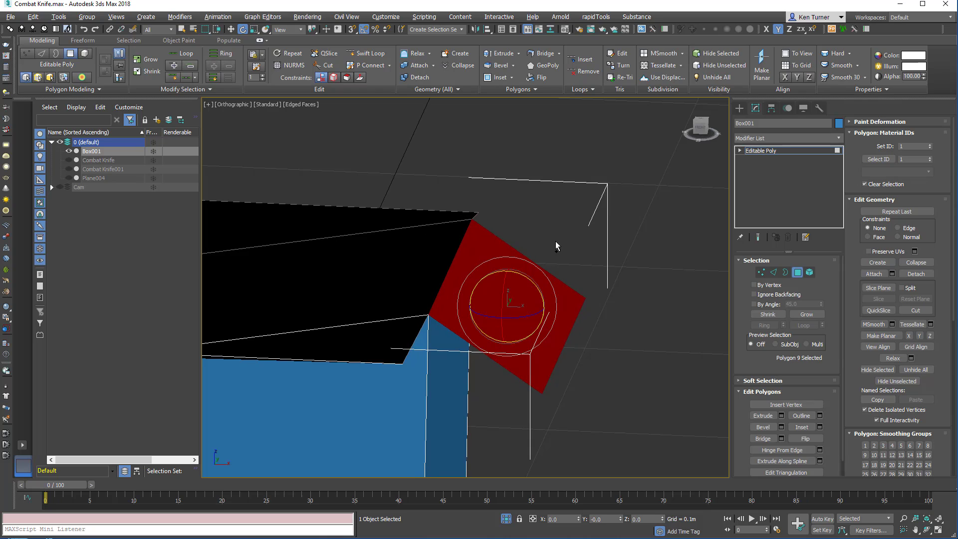
pyautogui.keyDown('alt'); pyautogui.moveTo(556, 241); pyautogui.dragTo(599, 202, button='middle'); pyautogui.keyUp('alt')
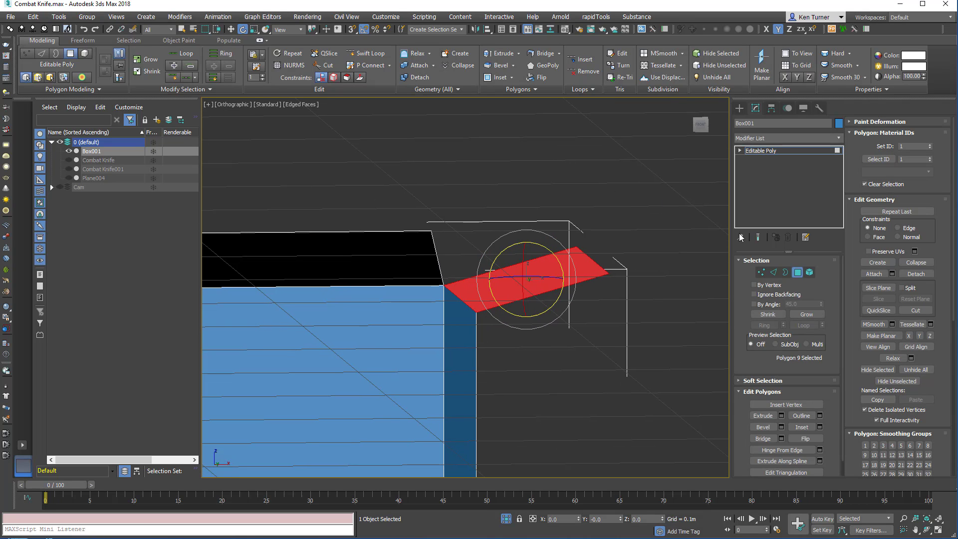
# Try rotating the right flap's three free edges in the Front view, and undo the rotation
pyautogui.click(764, 273)
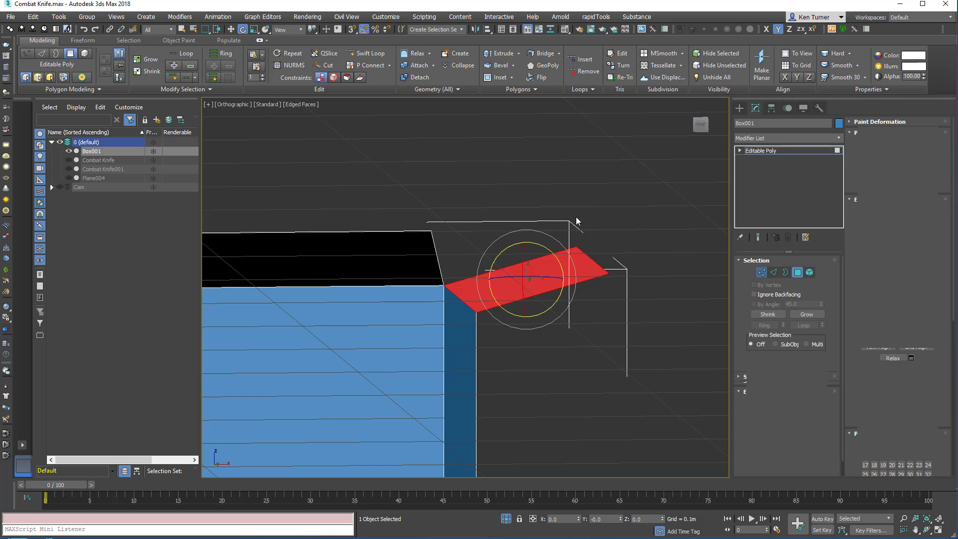
pyautogui.click(700, 127)
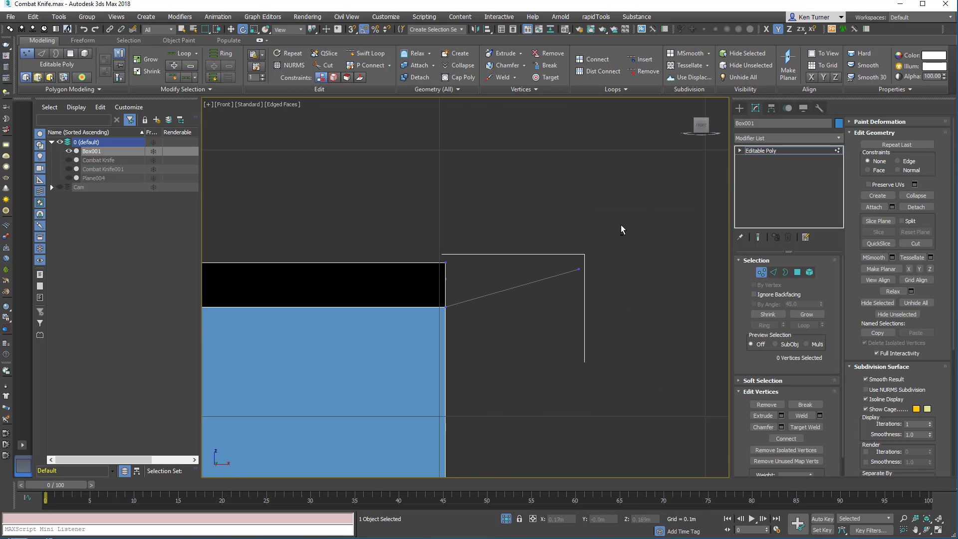
pyautogui.press('2')
pyautogui.moveTo(672, 259); pyautogui.dragTo(610, 256, button='middle')
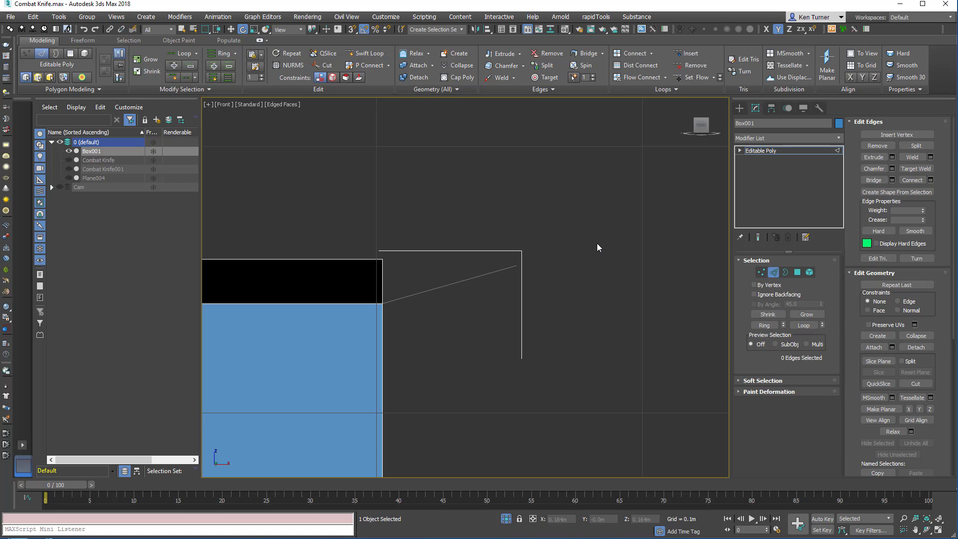
pyautogui.moveTo(516, 237); pyautogui.dragTo(590, 349)
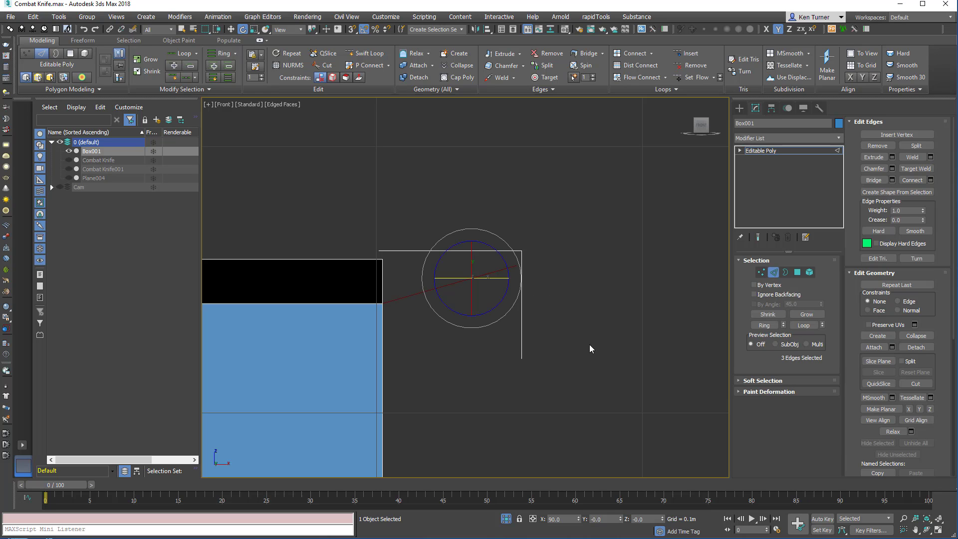
pyautogui.keyDown('alt'); pyautogui.moveTo(562, 272); pyautogui.dragTo(679, 151, button='middle'); pyautogui.keyUp('alt')
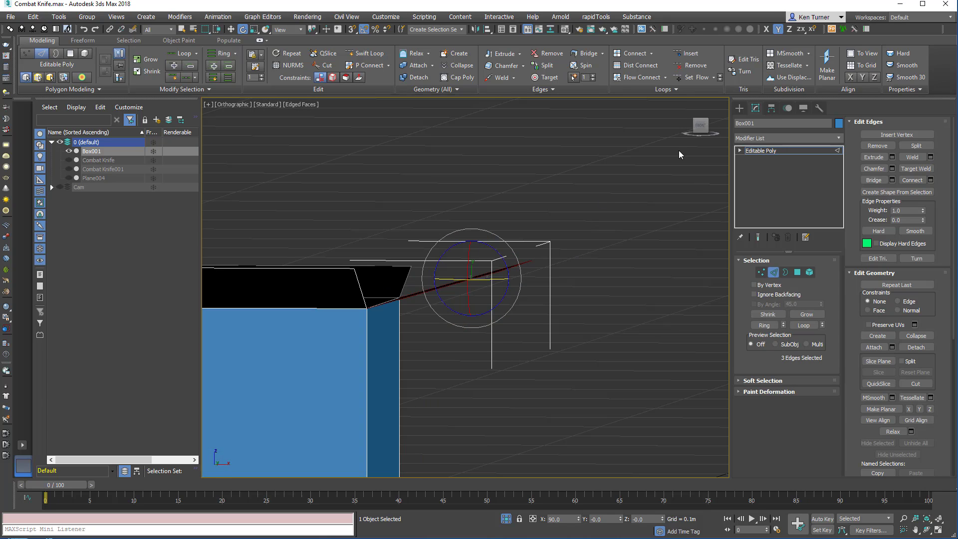
pyautogui.click(702, 126)
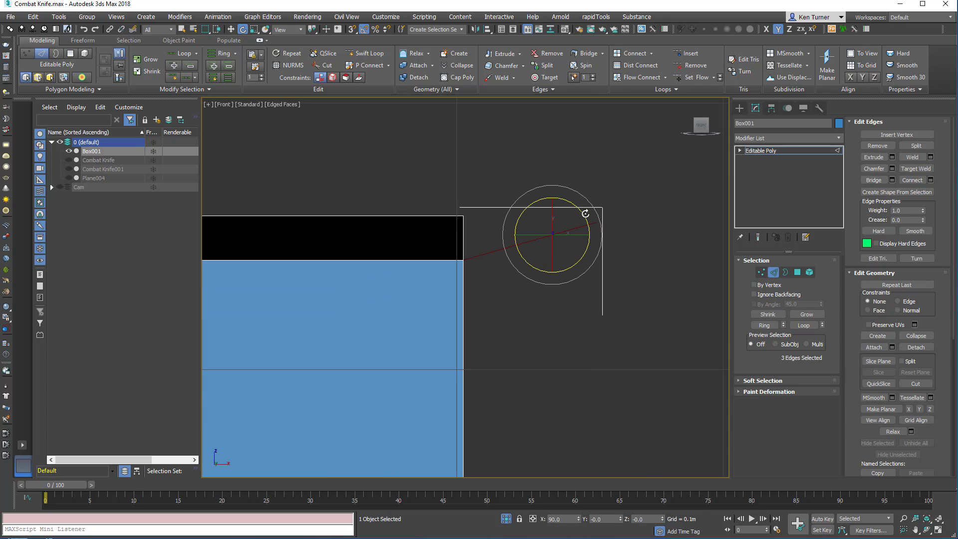
pyautogui.moveTo(585, 216); pyautogui.dragTo(648, 202)
pyautogui.hotkey('ctrl', 'z')
# Fold the right flap down in the Front view by moving its two outer vertices to about X 0.141 m, Z 0.094 m
pyautogui.press('1')
pyautogui.moveTo(666, 186); pyautogui.dragTo(604, 204, button='middle')
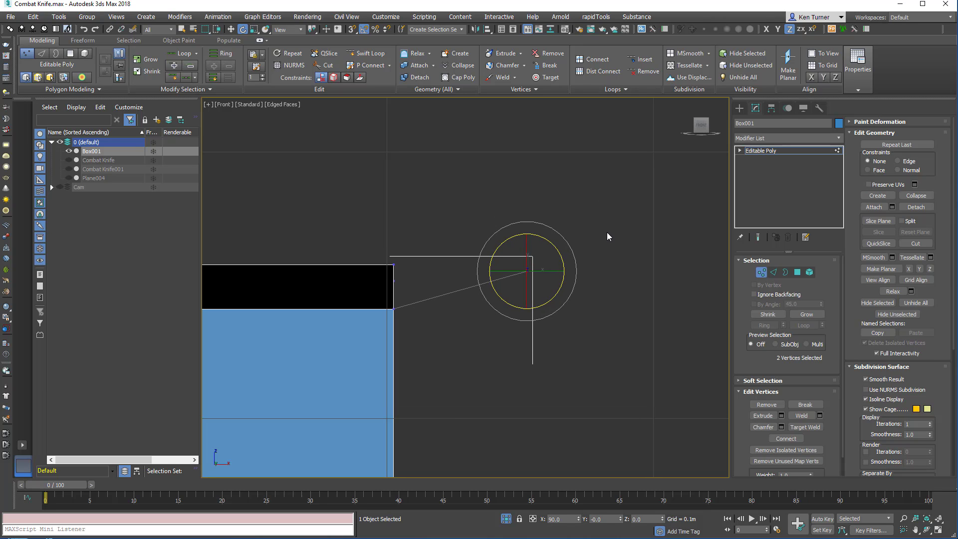
pyautogui.press('s')
pyautogui.keyDown('alt'); pyautogui.moveTo(598, 232); pyautogui.dragTo(561, 232, button='middle'); pyautogui.keyUp('alt')
pyautogui.press('w')
pyautogui.click(700, 128)
pyautogui.moveTo(578, 186); pyautogui.dragTo(630, 156, button='middle')
pyautogui.click(702, 123)
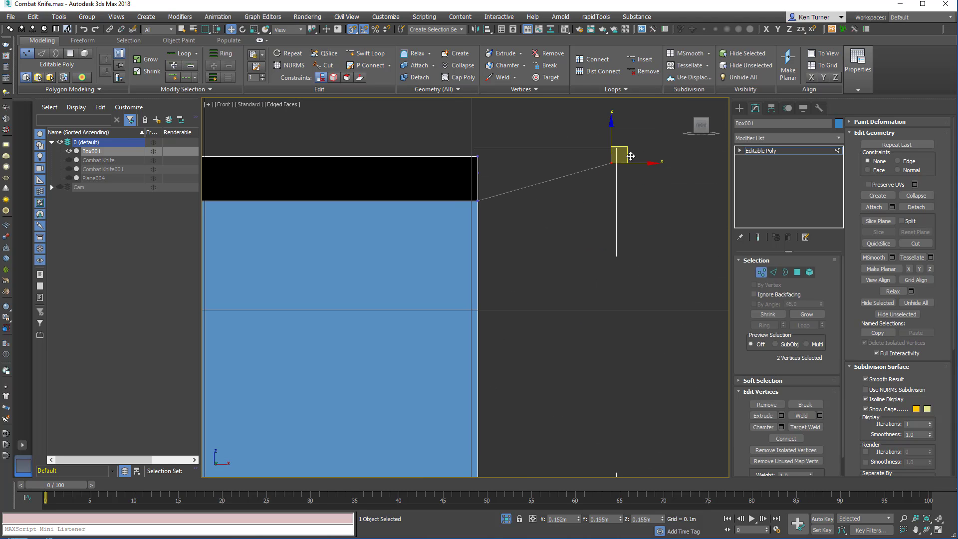
pyautogui.moveTo(624, 151); pyautogui.dragTo(581, 326)
# Fold the front flap down in the Left view by moving its two outer vertices to about Z 0.108 m
pyautogui.keyDown('alt'); pyautogui.moveTo(587, 224); pyautogui.dragTo(553, 254, button='middle'); pyautogui.keyUp('alt')
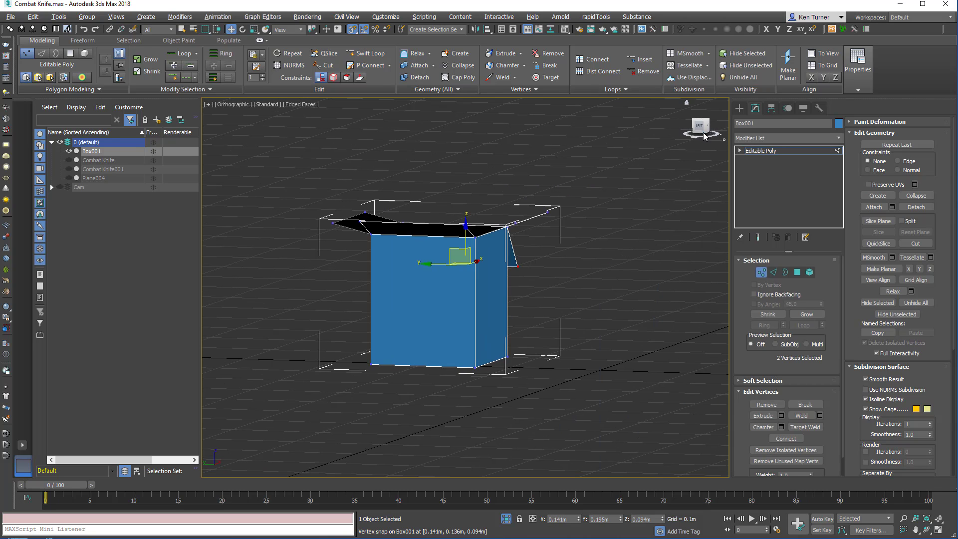
pyautogui.moveTo(593, 212); pyautogui.dragTo(613, 224, button='middle')
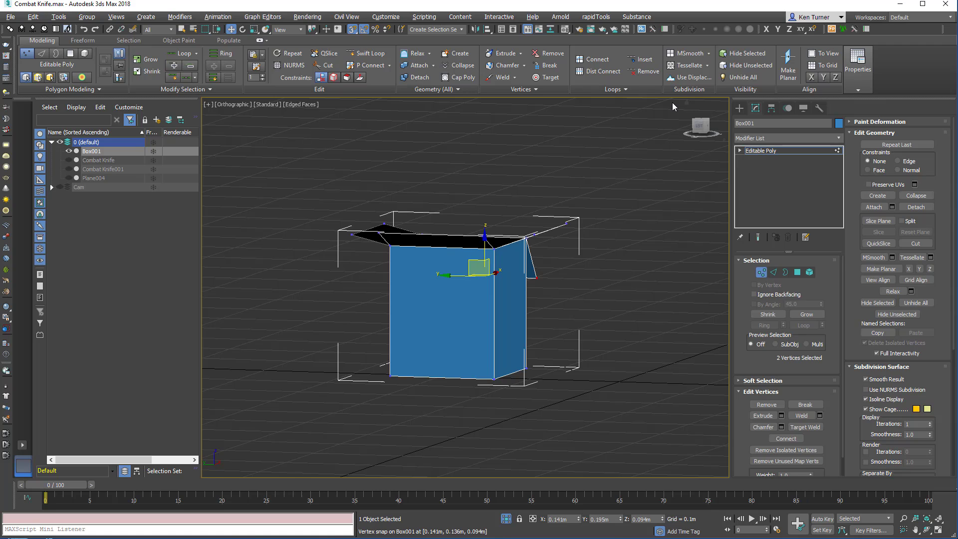
pyautogui.press('l')
pyautogui.scroll(-7, 501, 242)
pyautogui.moveTo(594, 158); pyautogui.dragTo(529, 211, button='middle')
pyautogui.scroll(3, 529, 211)
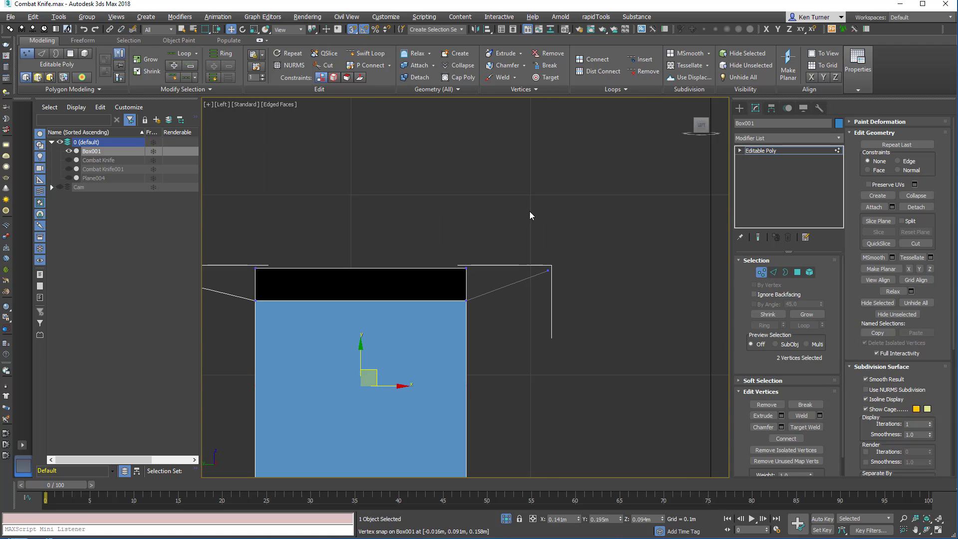
pyautogui.moveTo(531, 215); pyautogui.dragTo(569, 277)
pyautogui.moveTo(571, 264); pyautogui.dragTo(578, 183, button='middle')
pyautogui.moveTo(572, 176); pyautogui.dragTo(568, 267)
# Fold the left flap down in the Back view by moving its two outer vertices to about X -0.056 m, Z 0.098 m
pyautogui.click(691, 128)
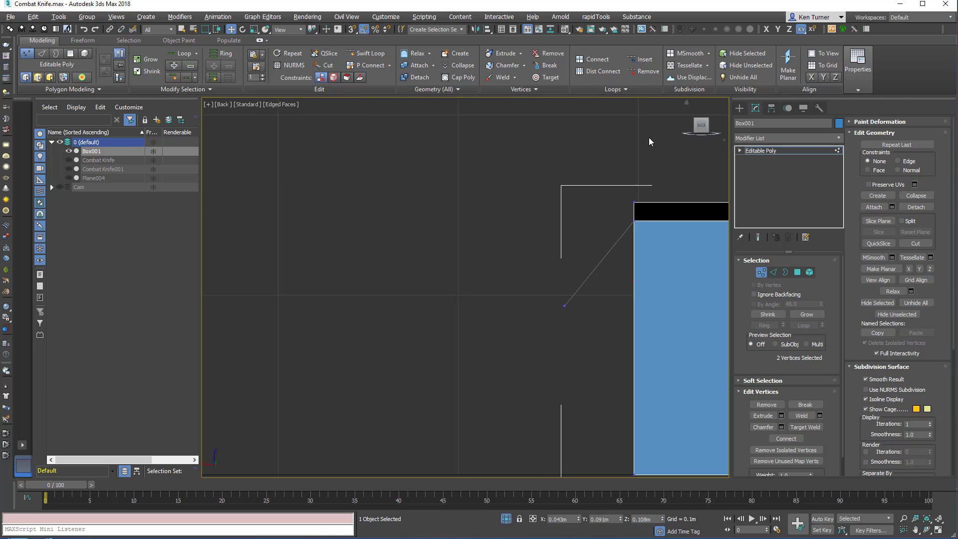
pyautogui.moveTo(648, 187); pyautogui.dragTo(645, 297)
pyautogui.keyDown('alt'); pyautogui.moveTo(604, 210); pyautogui.dragTo(684, 190, button='middle'); pyautogui.keyUp('alt')
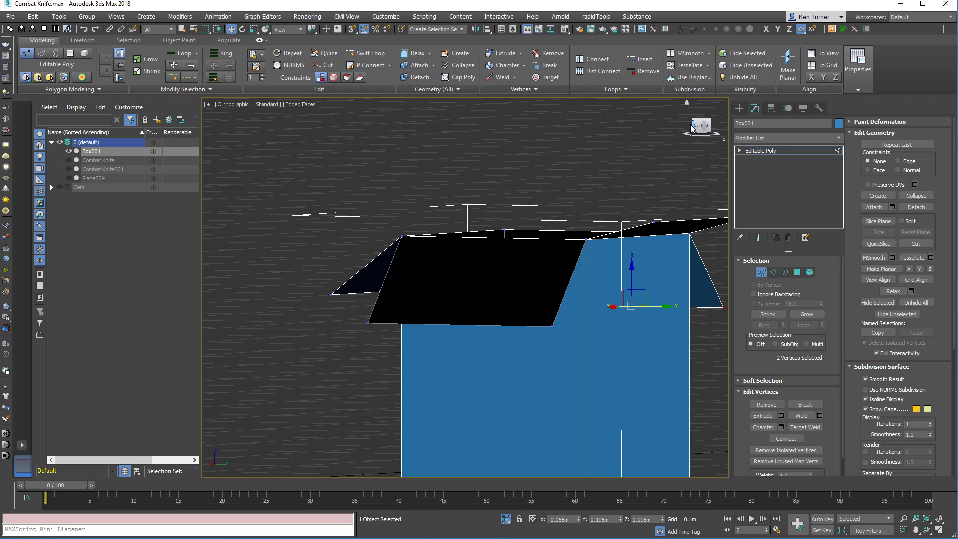
# Fold the rear flap down in the Left view by lowering its two outer vertices to about Z 0.097 m, and leave vertex editing
pyautogui.click(693, 128)
pyautogui.click(697, 126)
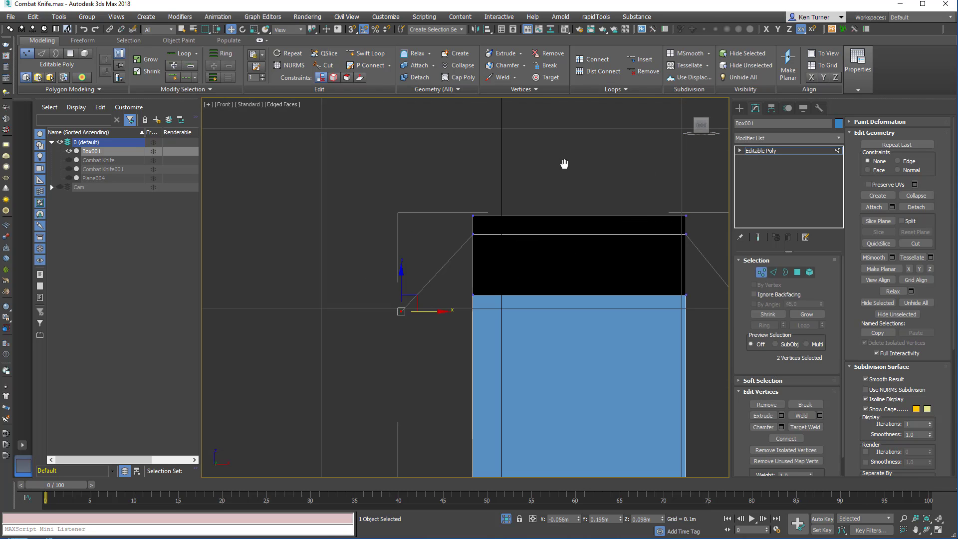
pyautogui.moveTo(565, 163); pyautogui.dragTo(415, 164, button='middle')
pyautogui.keyDown('alt'); pyautogui.moveTo(556, 194); pyautogui.dragTo(712, 158, button='middle'); pyautogui.keyUp('alt')
pyautogui.click(702, 125)
pyautogui.moveTo(318, 152); pyautogui.dragTo(414, 143, button='middle')
pyautogui.moveTo(413, 144); pyautogui.dragTo(479, 194)
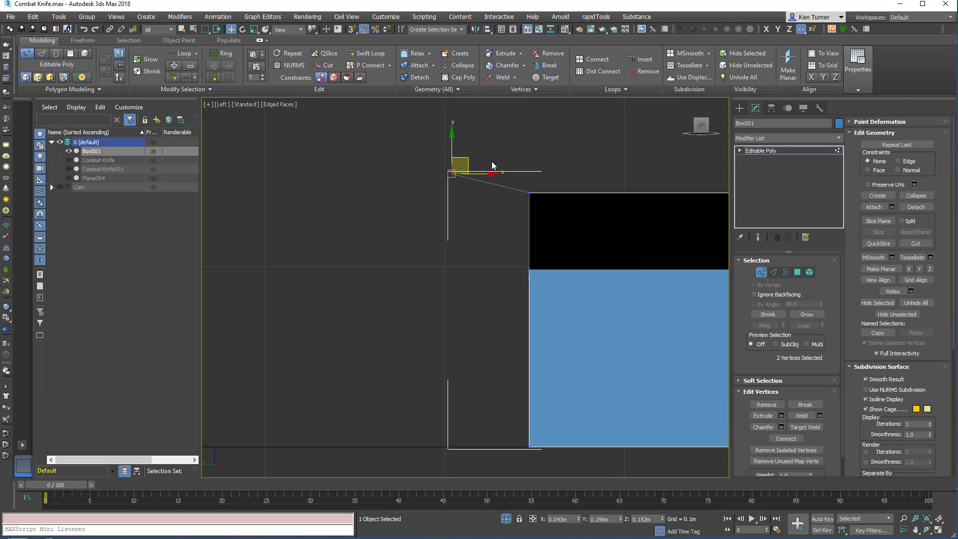
pyautogui.moveTo(471, 159); pyautogui.dragTo(474, 252)
pyautogui.moveTo(548, 213)
pyautogui.keyDown('alt'); pyautogui.mouseDown(button='middle')
pyautogui.moveTo(405, 210)
pyautogui.moveTo(590, 214)
pyautogui.moveTo(581, 175)
pyautogui.moveTo(567, 179)
pyautogui.moveTo(544, 220)
pyautogui.mouseUp(button='middle'); pyautogui.keyUp('alt')
pyautogui.scroll(-4, 544, 220)
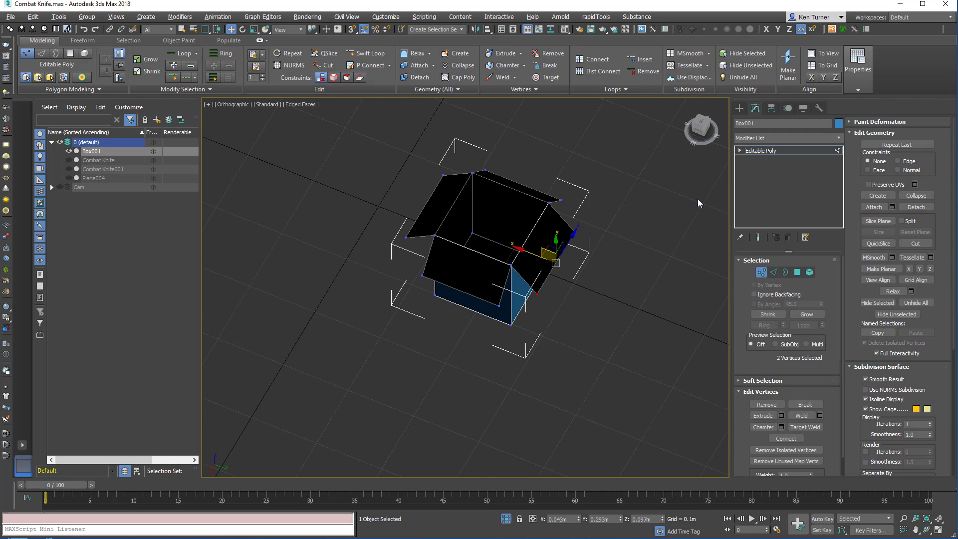
pyautogui.click(762, 273)
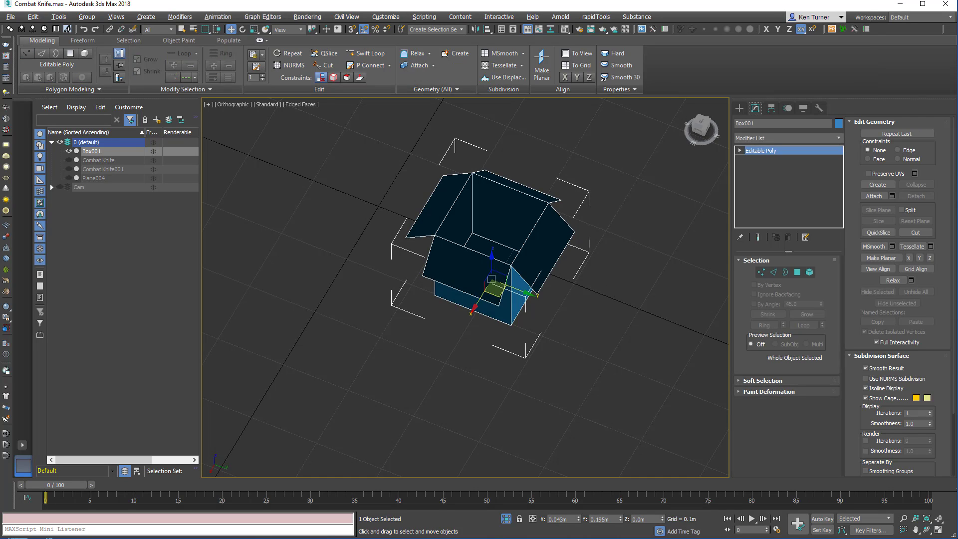
# In Edge mode, move the left flap's outer edge freehand to about X -0.076 m, Y 0.18 m, Z 0.111 m
pyautogui.keyDown('alt'); pyautogui.moveTo(599, 395); pyautogui.dragTo(599, 347, button='middle'); pyautogui.keyUp('alt')
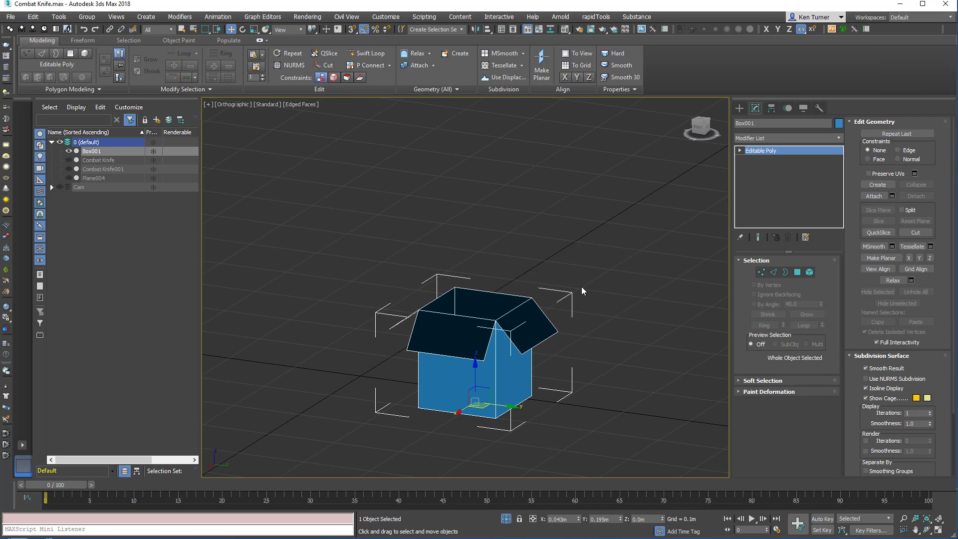
pyautogui.click(774, 272)
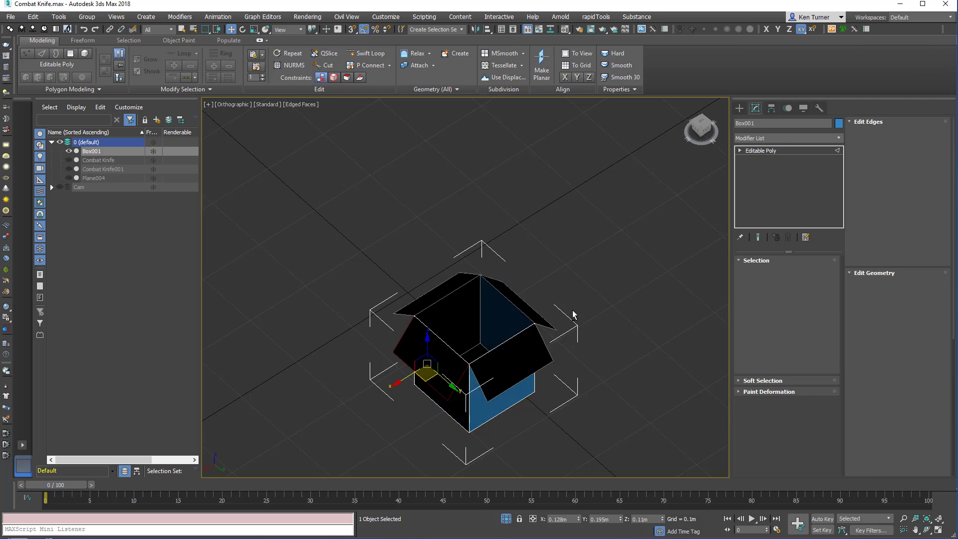
pyautogui.keyDown('alt'); pyautogui.moveTo(573, 310); pyautogui.dragTo(547, 373, button='middle'); pyautogui.keyUp('alt')
pyautogui.click(547, 383)
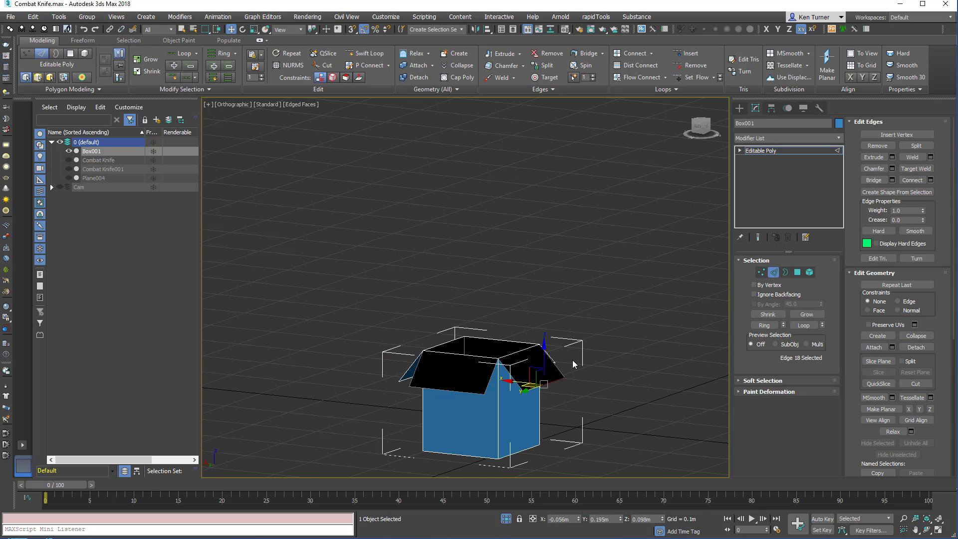
pyautogui.scroll(5, 579, 320)
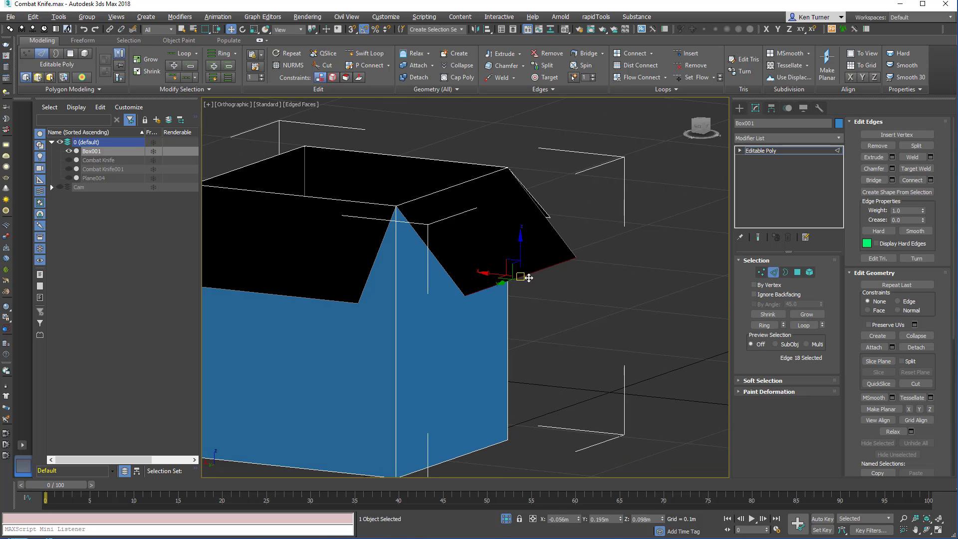
pyautogui.moveTo(529, 278); pyautogui.dragTo(576, 251)
# In the Top view, slide the left flap's outer edge along Y to line it up with the box sides
pyautogui.keyDown('alt'); pyautogui.moveTo(603, 241); pyautogui.dragTo(519, 343, button='middle'); pyautogui.keyUp('alt')
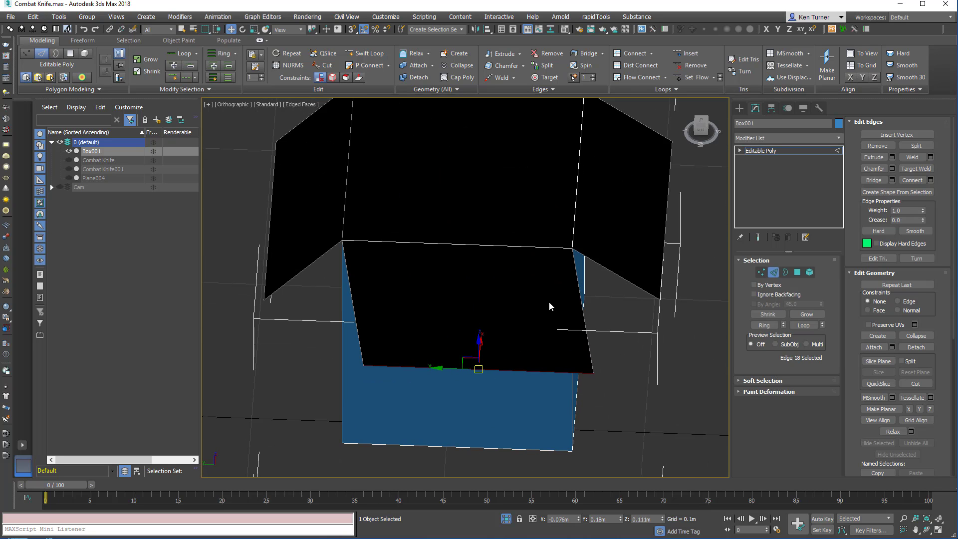
pyautogui.keyDown('alt'); pyautogui.moveTo(550, 296); pyautogui.dragTo(547, 302, button='middle'); pyautogui.keyUp('alt')
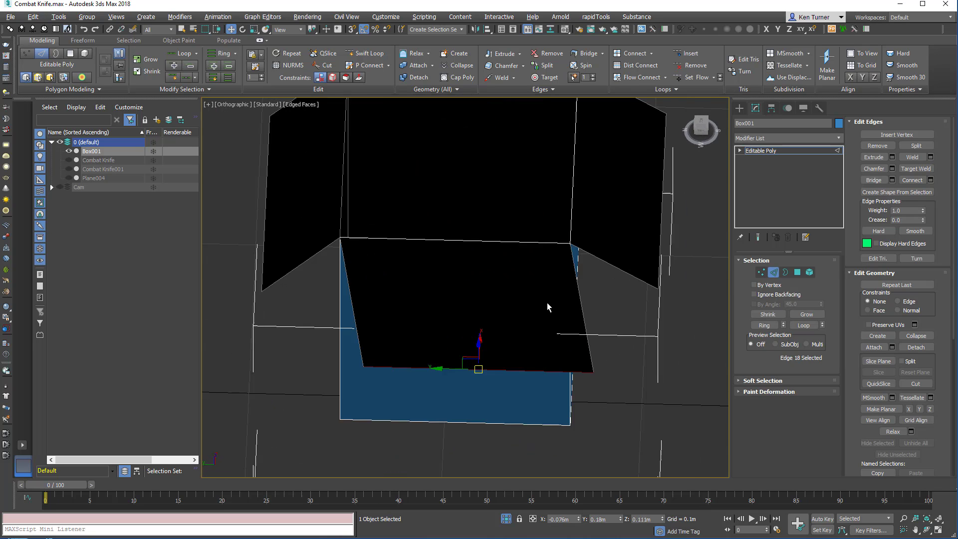
pyautogui.click(702, 122)
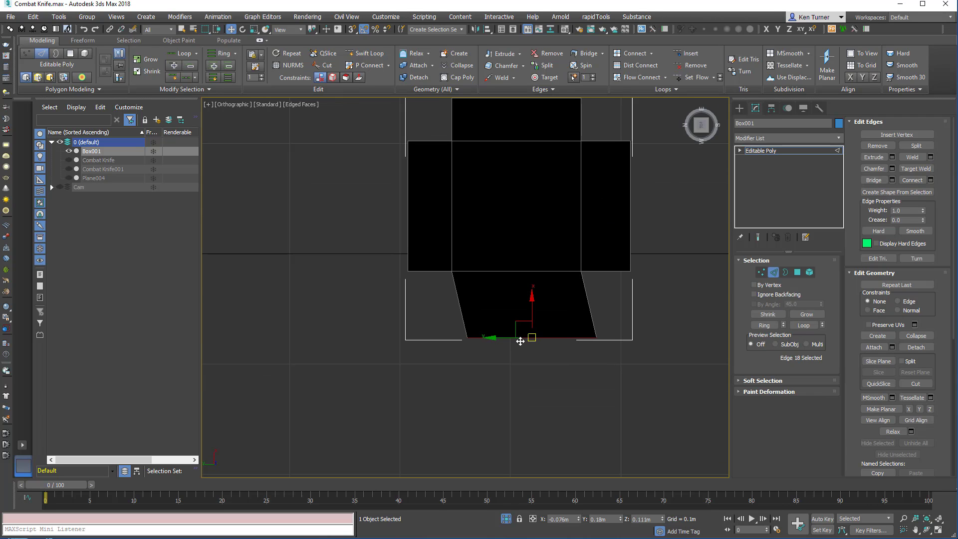
pyautogui.moveTo(510, 338); pyautogui.dragTo(471, 338)
# Undo the moves of the left flap's outer edge
pyautogui.keyDown('alt'); pyautogui.moveTo(547, 292); pyautogui.dragTo(724, 177, button='middle'); pyautogui.keyUp('alt')
pyautogui.hotkey('ctrl', 'z')
pyautogui.scroll(3, 586, 272)
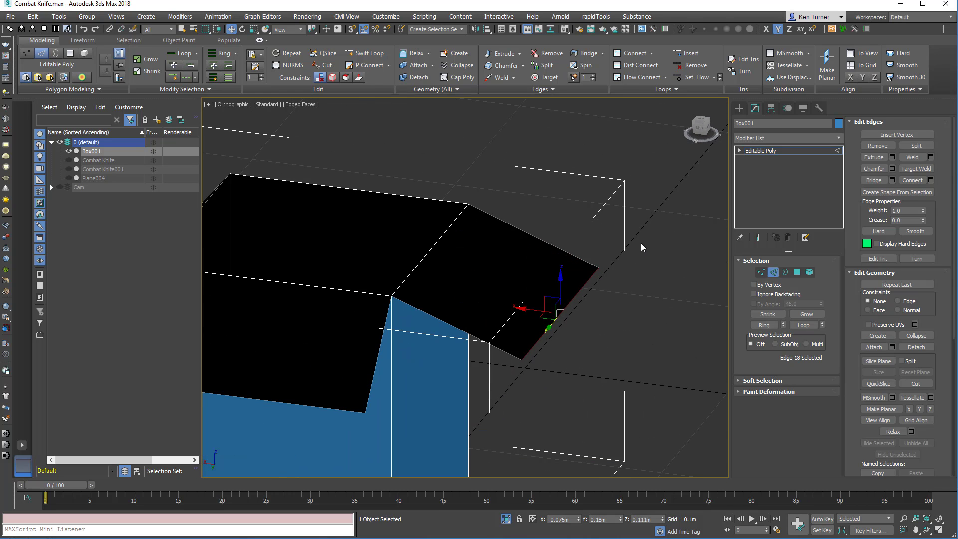
pyautogui.keyDown('alt'); pyautogui.moveTo(641, 244); pyautogui.dragTo(602, 234, button='middle'); pyautogui.keyUp('alt')
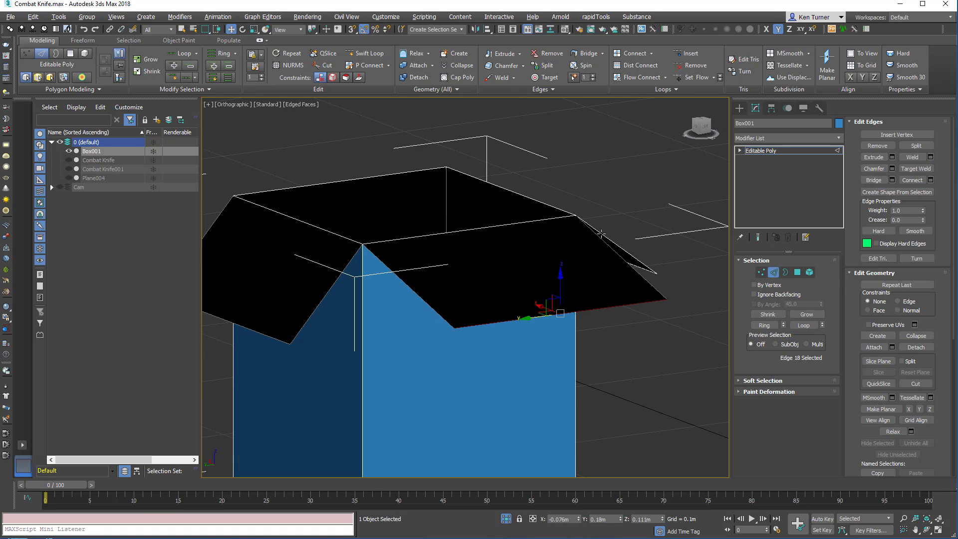
pyautogui.hotkey('ctrl', 'y')
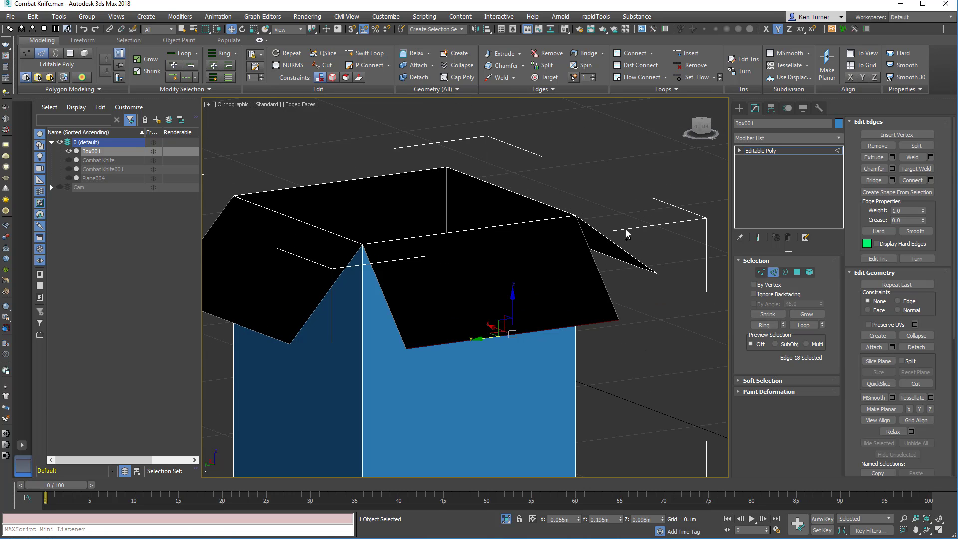
# Examine the shape and alignment of the folded flaps from several sides of the box
pyautogui.keyDown('alt'); pyautogui.moveTo(649, 232); pyautogui.dragTo(583, 272, button='middle'); pyautogui.keyUp('alt')
pyautogui.scroll(-4, 598, 324)
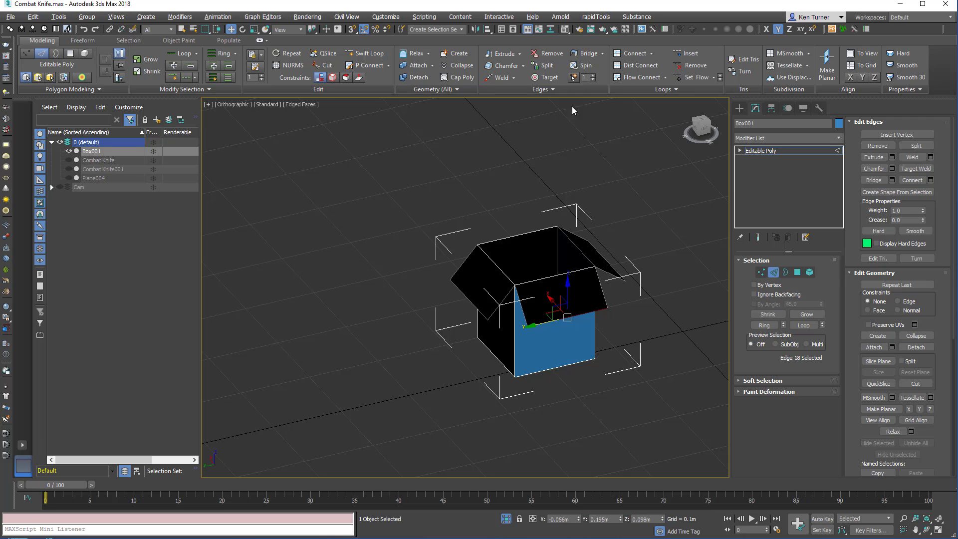
pyautogui.moveTo(475, 278); pyautogui.dragTo(551, 275, button='middle')
pyautogui.keyDown('alt'); pyautogui.moveTo(617, 268); pyautogui.dragTo(459, 334, button='middle'); pyautogui.keyUp('alt')
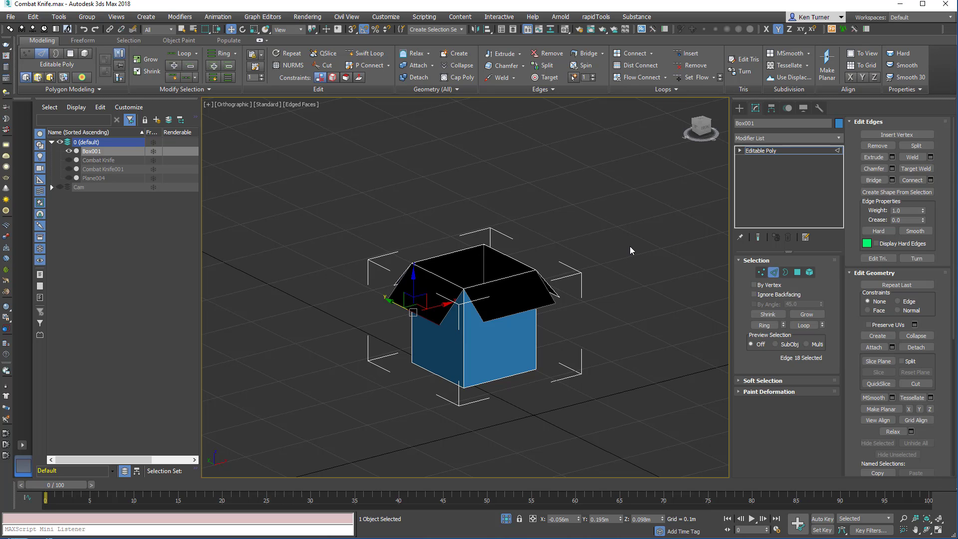
pyautogui.keyDown('alt'); pyautogui.moveTo(630, 249); pyautogui.dragTo(607, 246, button='middle'); pyautogui.keyUp('alt')
pyautogui.scroll(5, 607, 246)
pyautogui.moveTo(568, 285); pyautogui.dragTo(532, 349, button='middle')
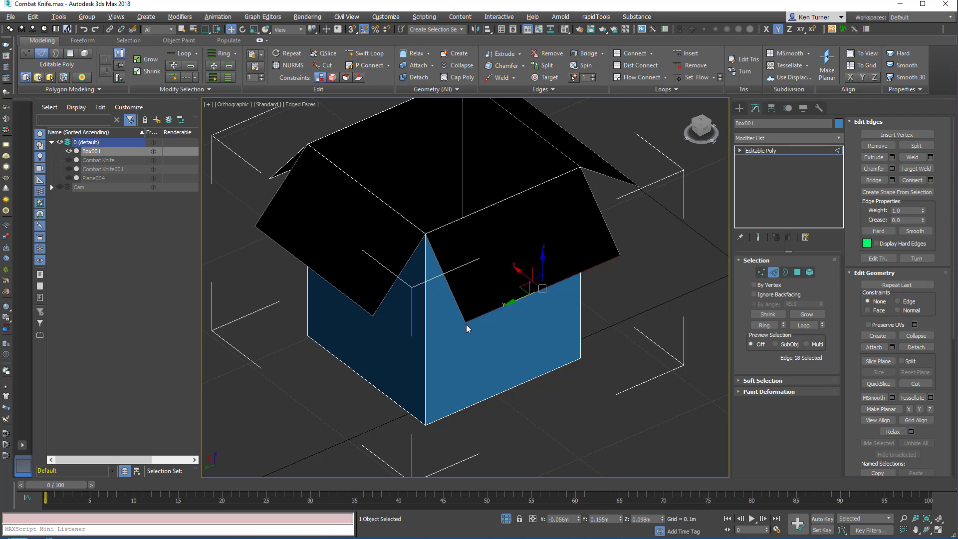
pyautogui.moveTo(636, 263); pyautogui.dragTo(587, 276, button='middle')
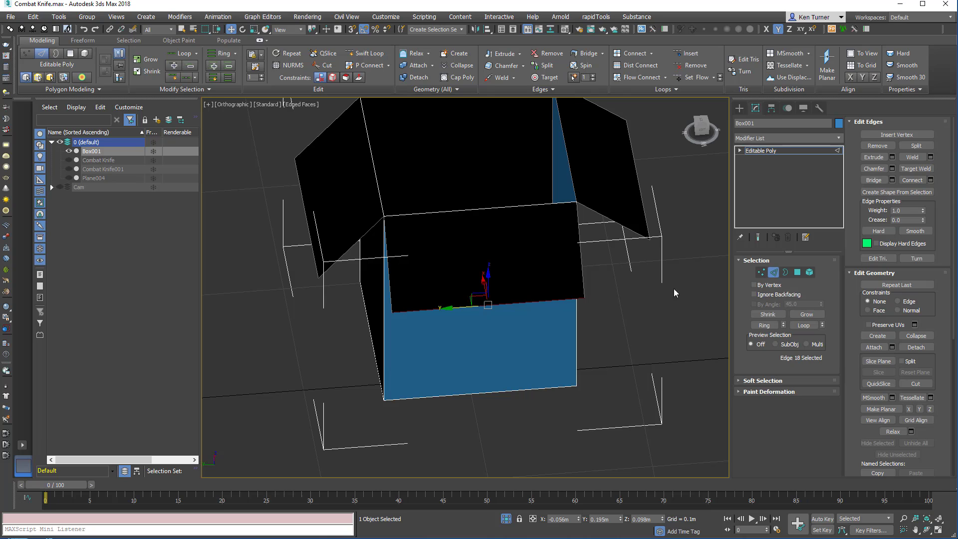
pyautogui.keyDown('alt'); pyautogui.moveTo(674, 289); pyautogui.dragTo(872, 515, button='middle'); pyautogui.keyUp('alt')
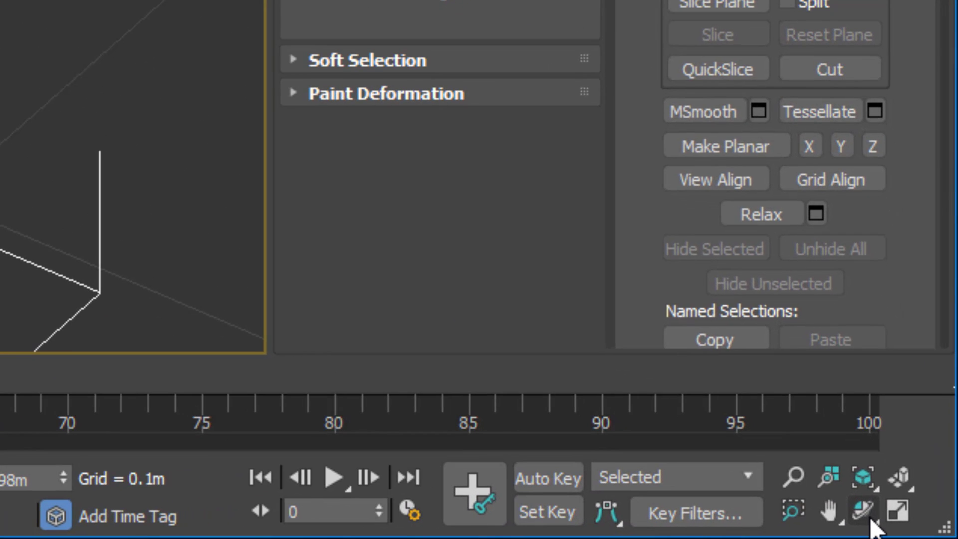
# Look at the Orbit and Zoom Extents Selected viewport navigation tools
pyautogui.click(927, 530)
pyautogui.click(869, 520)
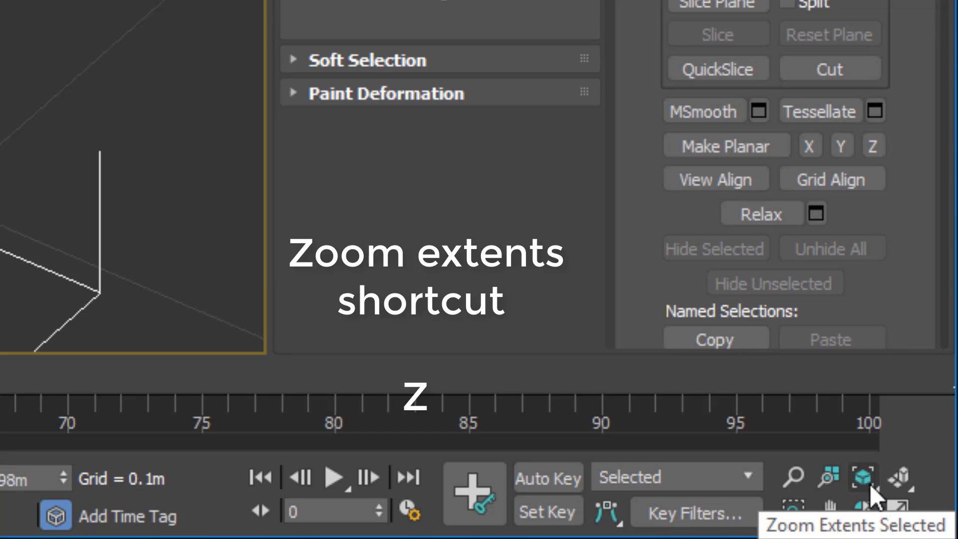
pyautogui.press('z')
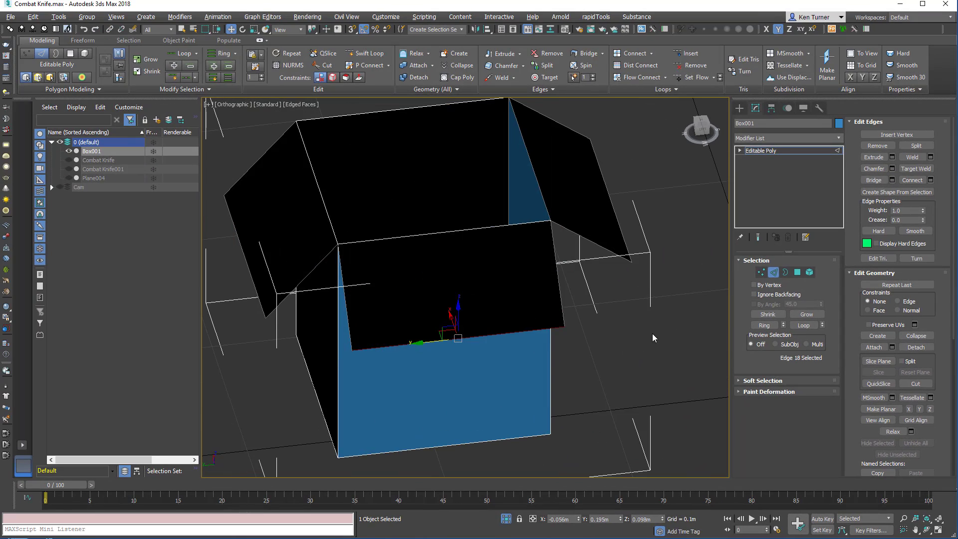
# Undo the edge selection and return the box to object level
pyautogui.keyDown('alt'); pyautogui.moveTo(653, 334); pyautogui.dragTo(527, 321, button='middle'); pyautogui.keyUp('alt')
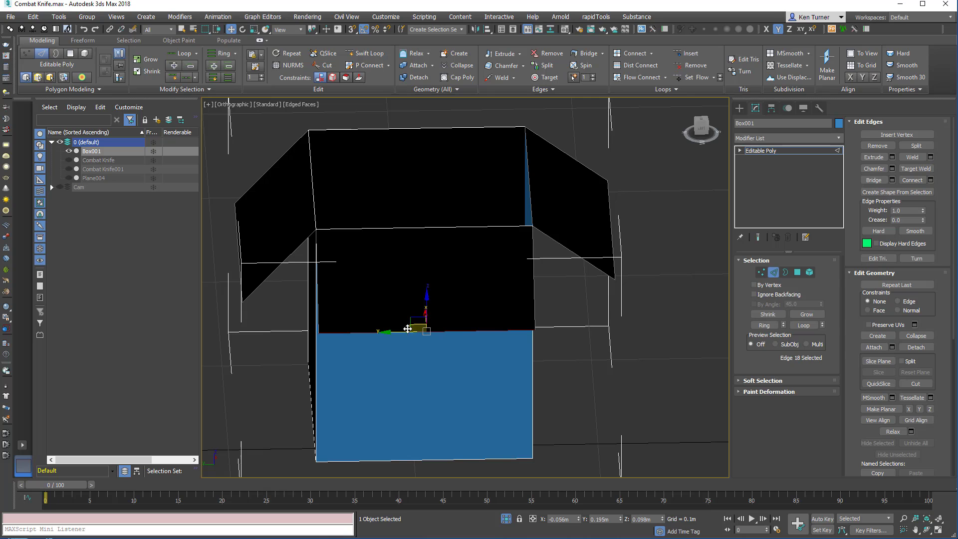
pyautogui.keyDown('alt'); pyautogui.moveTo(408, 329); pyautogui.dragTo(649, 301, button='middle'); pyautogui.keyUp('alt')
pyautogui.hotkey('ctrl', 'z')
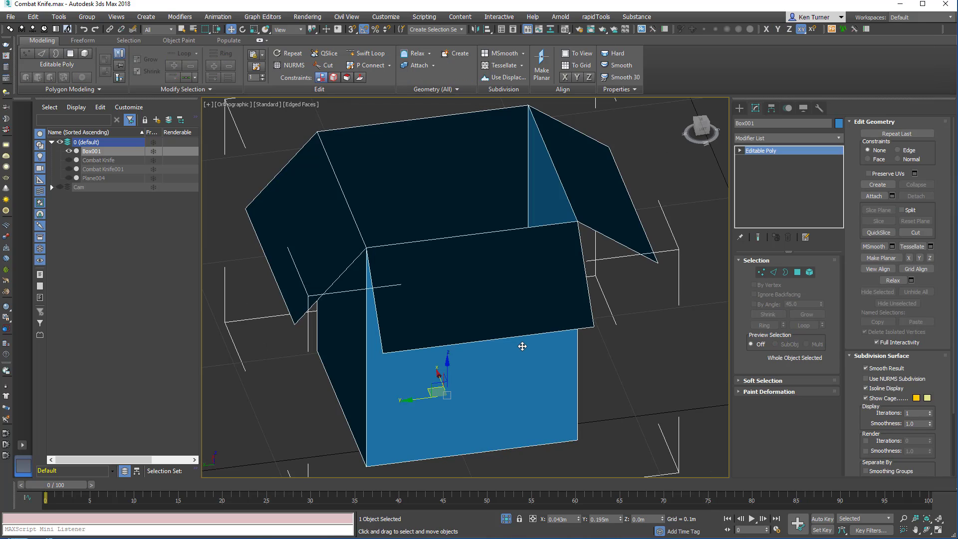